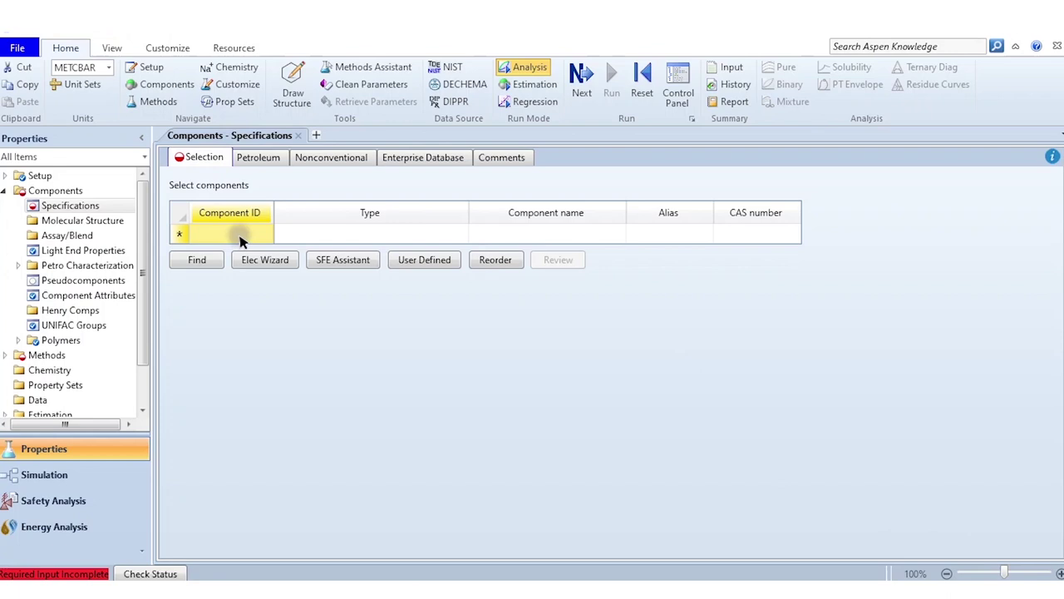
# Step: Add NITROGEN, OXYGEN and COAL as component IDs
pyautogui.click(240, 234)
pyautogui.write('NITROGEN')
pyautogui.press('Return')
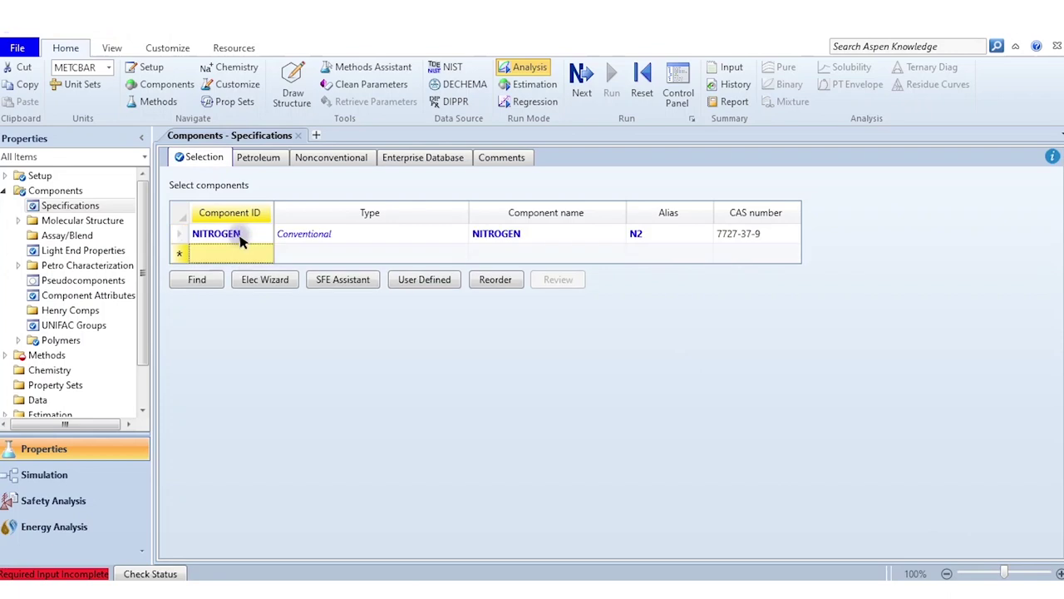
pyautogui.write('OXYGEN')
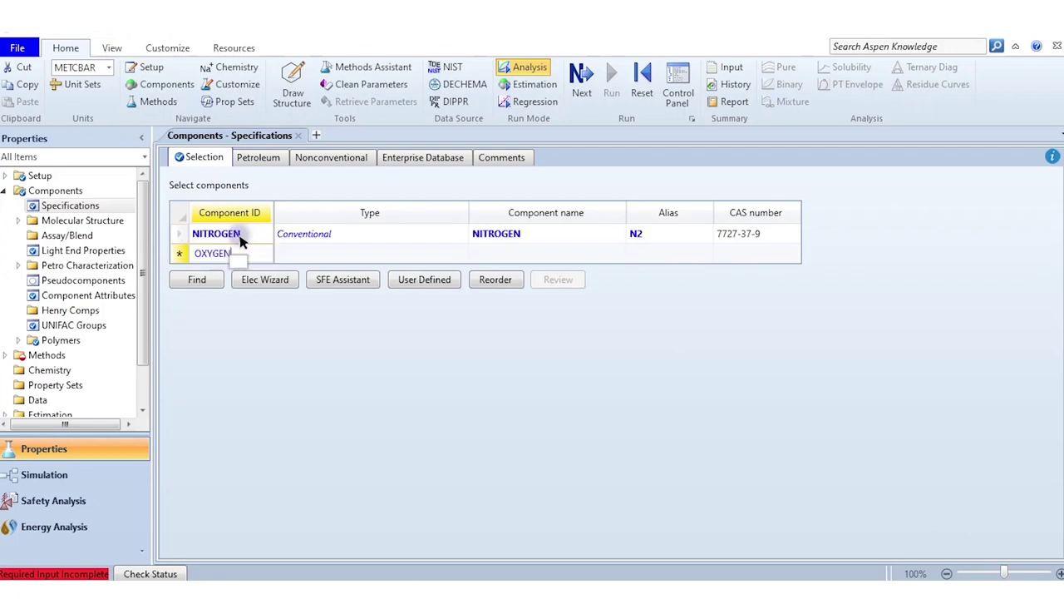
pyautogui.press('Return')
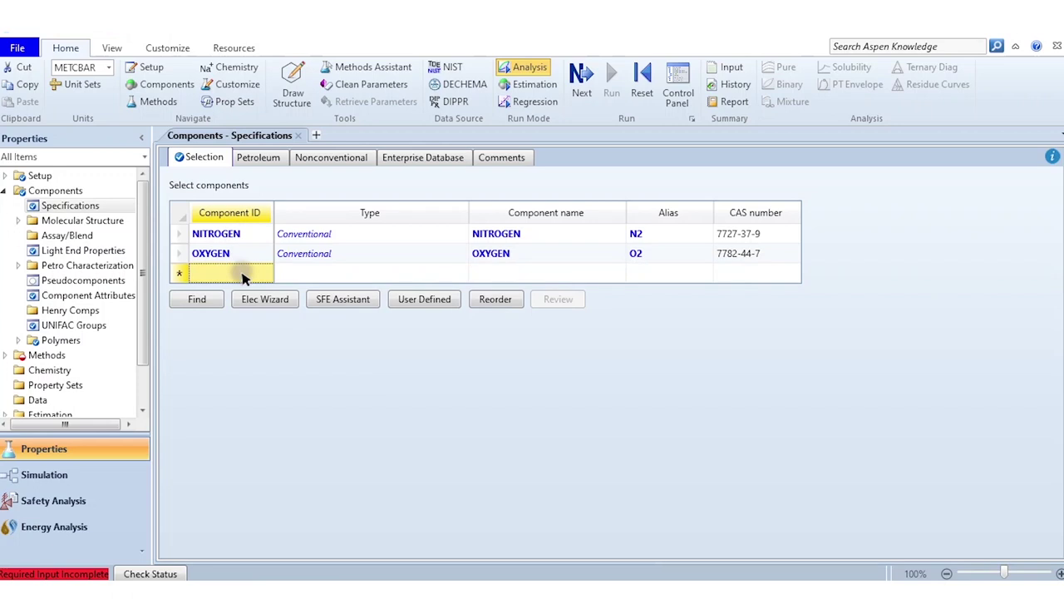
pyautogui.write('COAL')
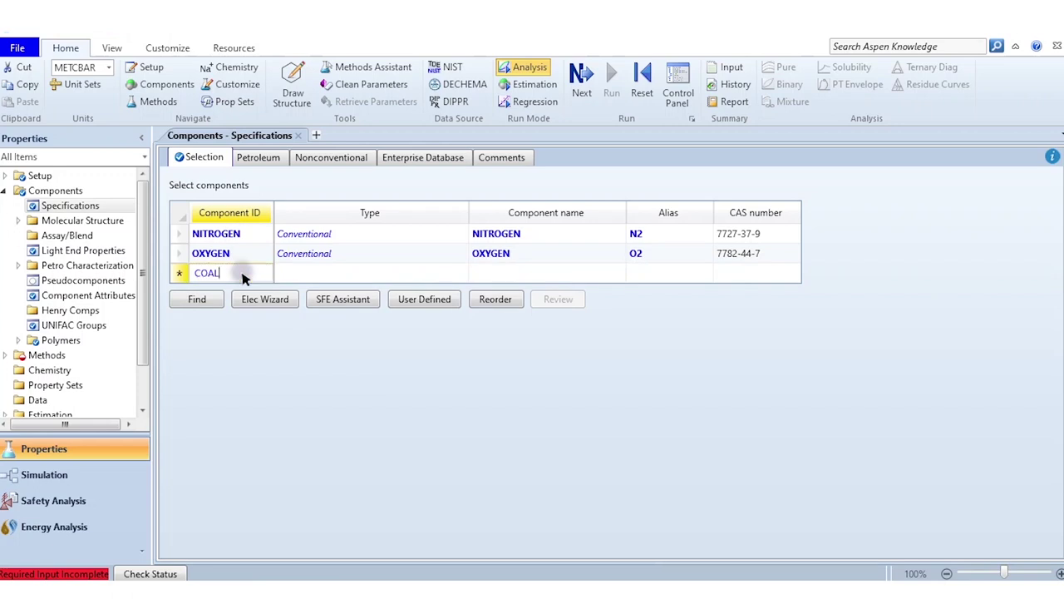
pyautogui.press('Return')
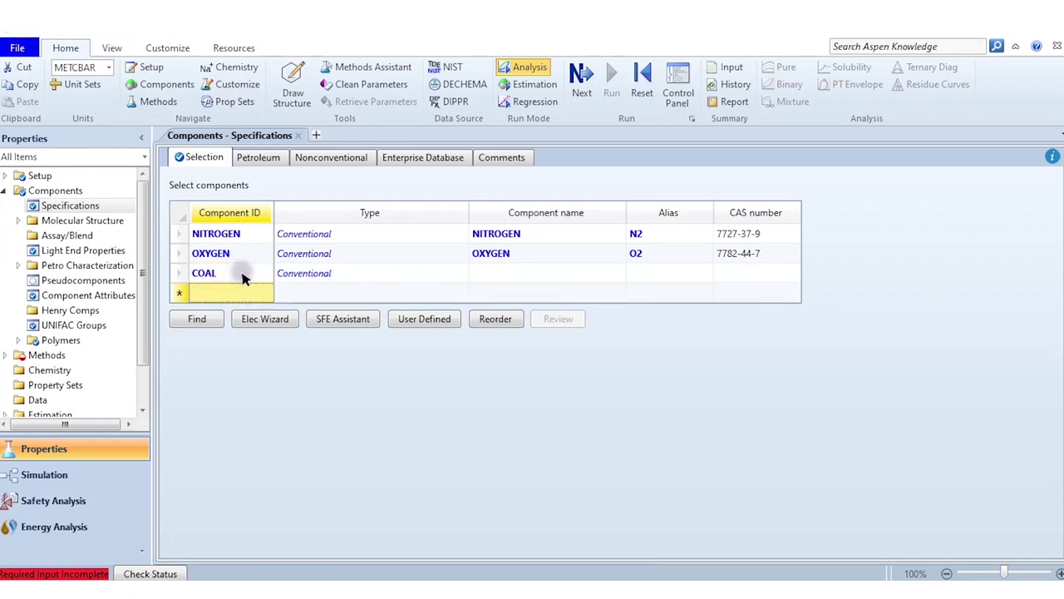
# Step: Set COAL's component type to Nonconventional
pyautogui.click(461, 276)
pyautogui.click(461, 277)
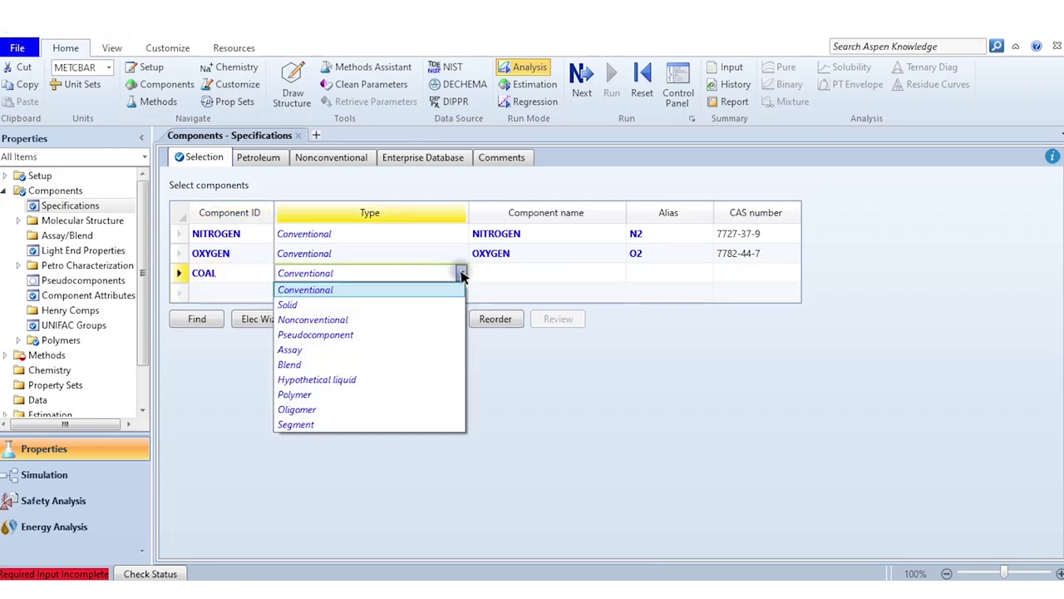
pyautogui.click(370, 319)
pyautogui.click(395, 386)
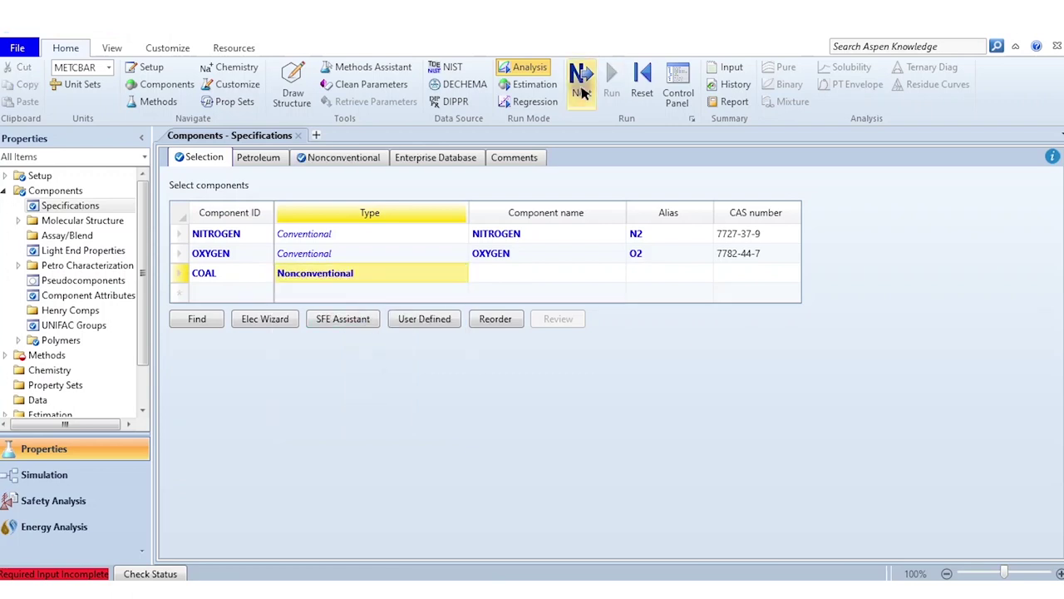
# Step: Choose IDEAL as the base property method
pyautogui.click(582, 92)
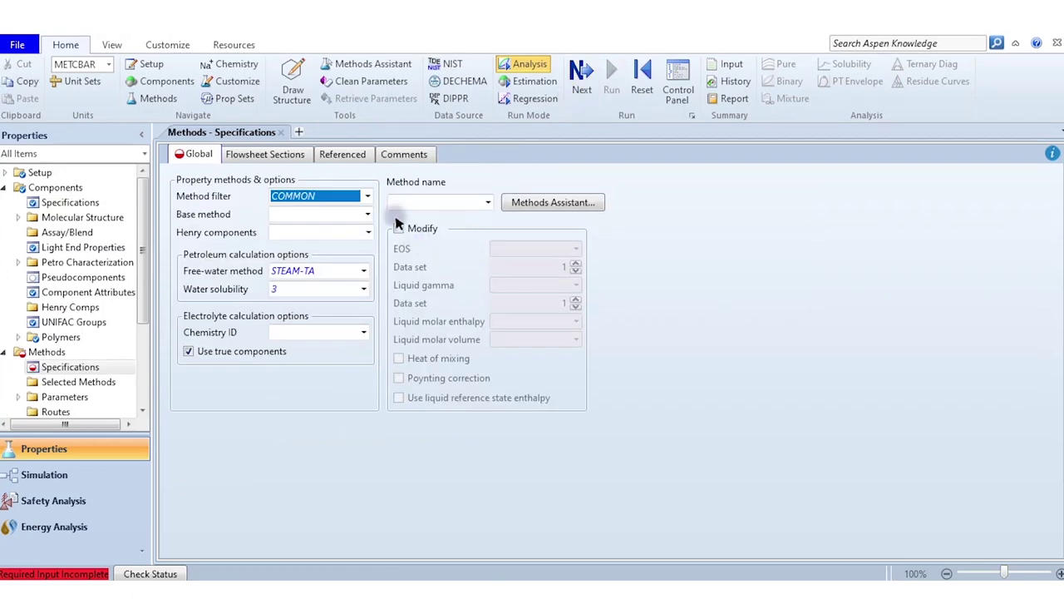
pyautogui.click(366, 213)
pyautogui.click(333, 335)
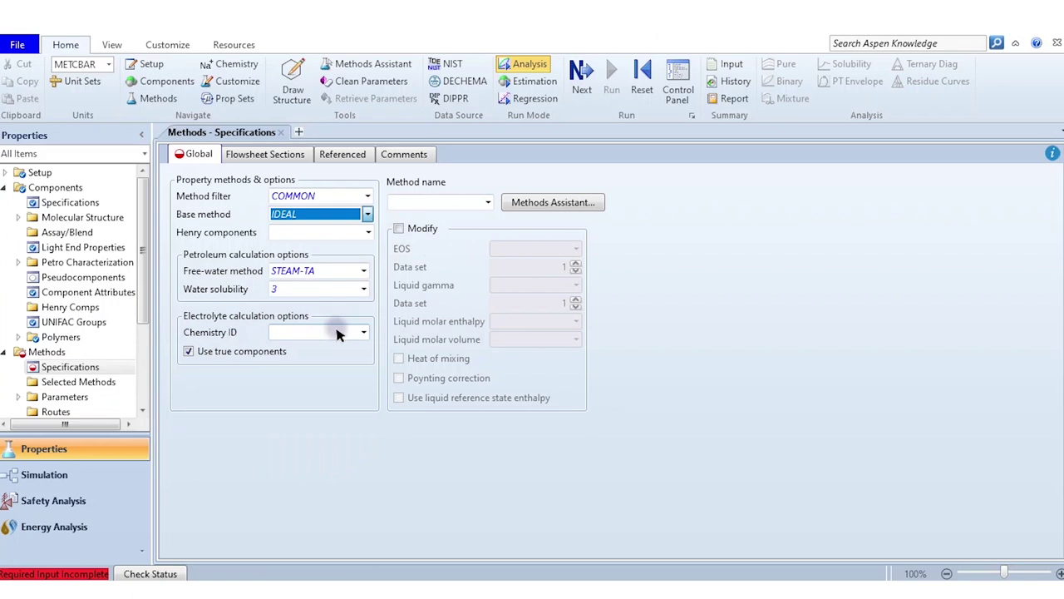
# Step: Give COAL the HCOAL-R8 enthalpy model and DCOALIGT density model, then proceed
pyautogui.click(580, 83)
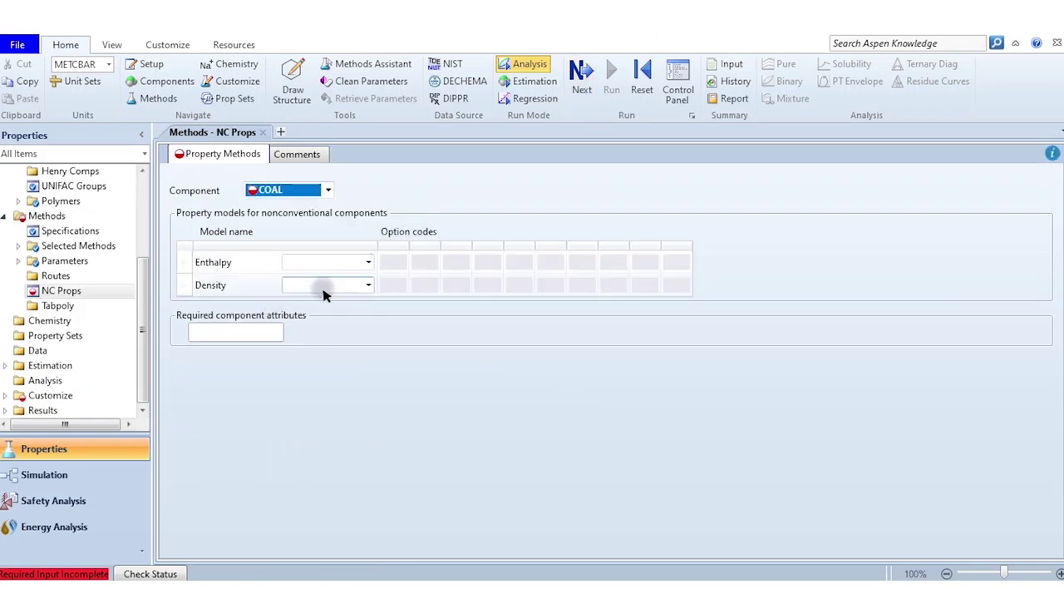
pyautogui.click(368, 263)
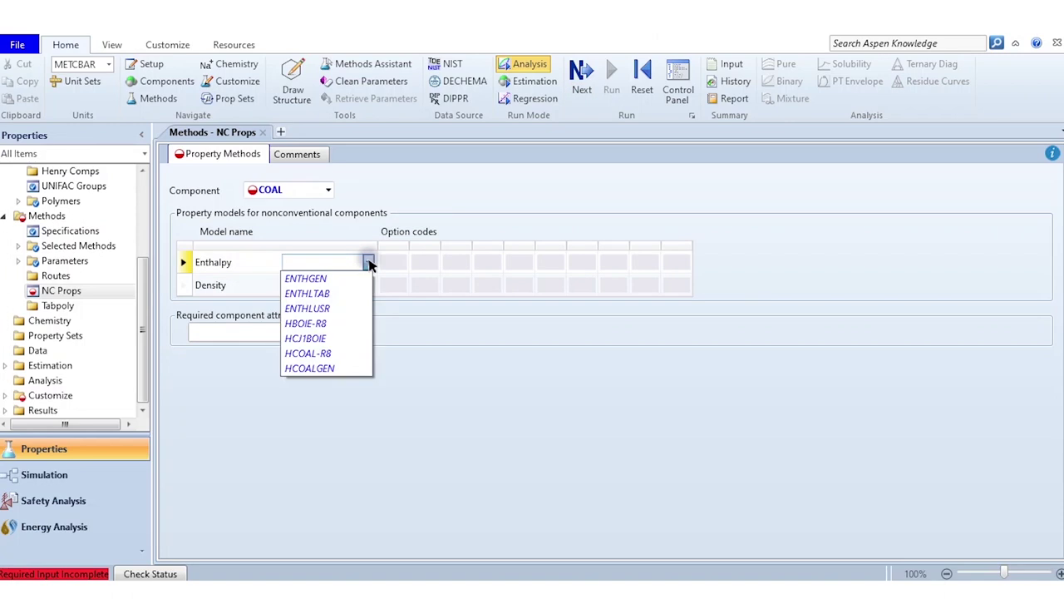
pyautogui.click(325, 355)
pyautogui.click(368, 284)
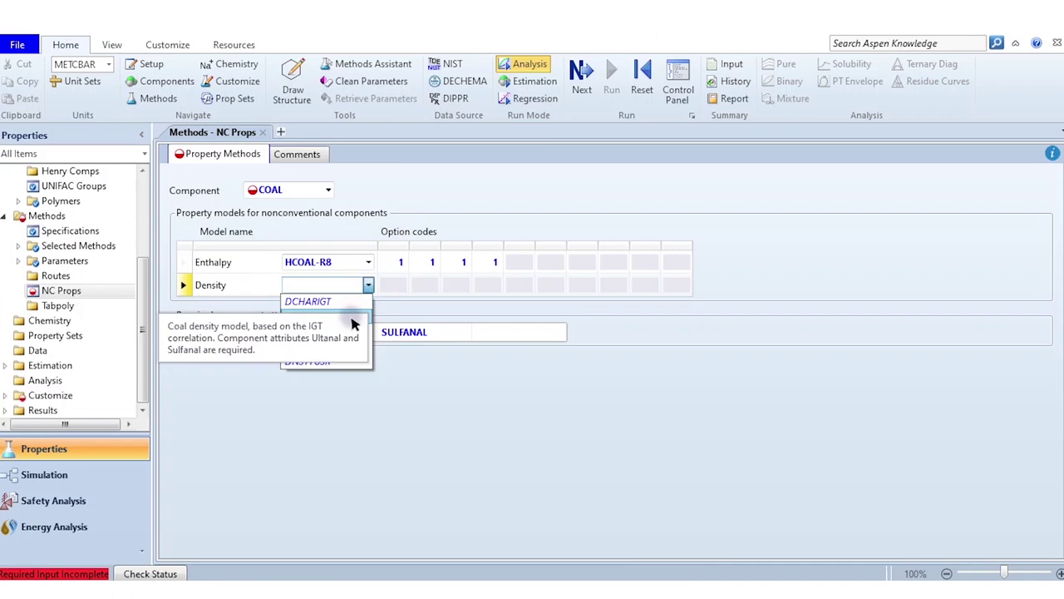
pyautogui.click(333, 317)
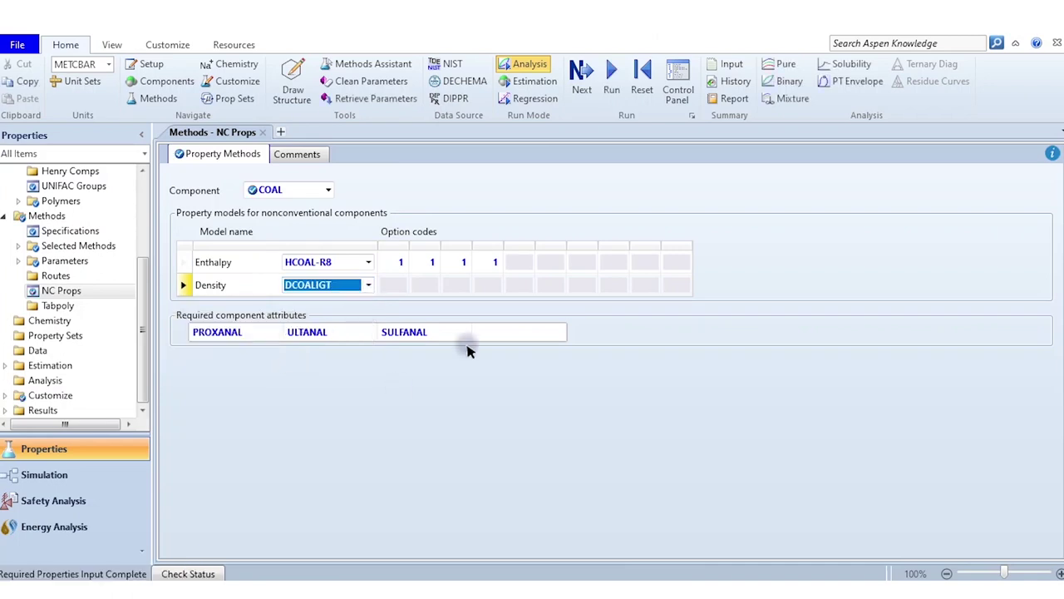
pyautogui.click(613, 91)
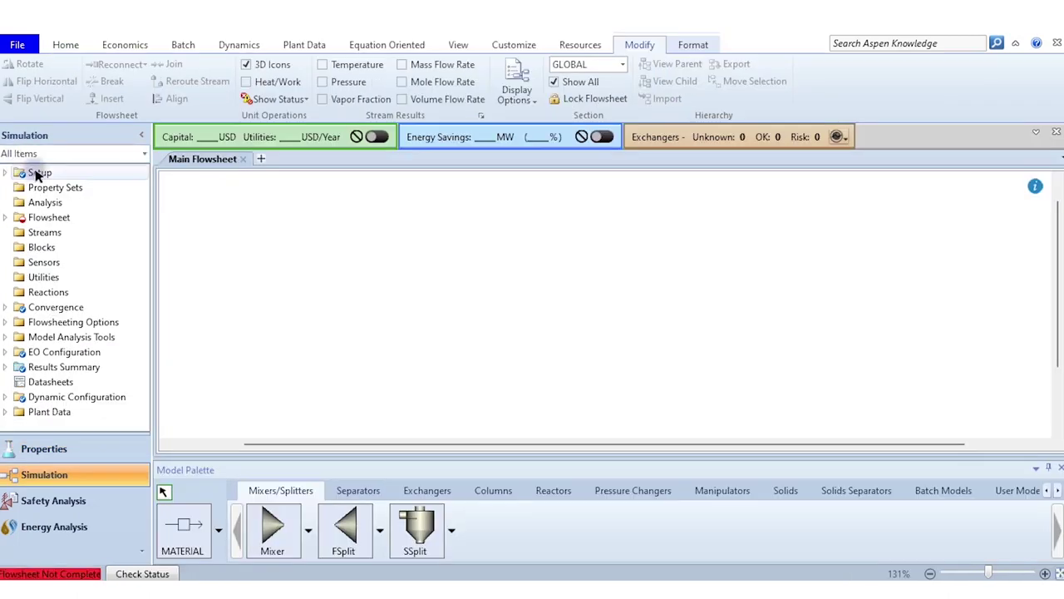
# Step: Change the global stream class from CONVEN to MIXNCPSD in Setup Specifications
pyautogui.doubleClick(37, 173)
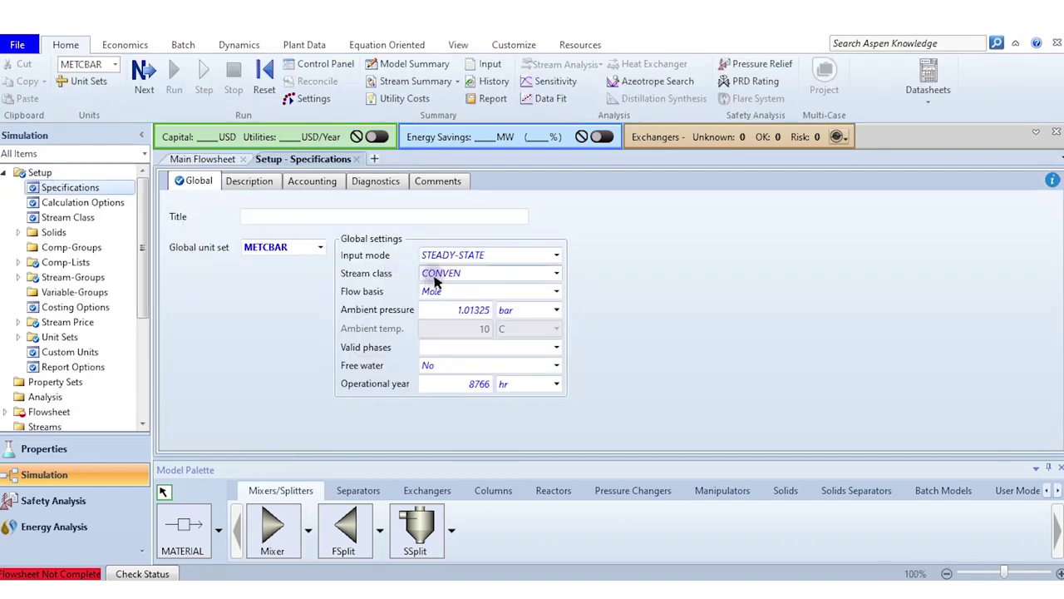
pyautogui.click(556, 273)
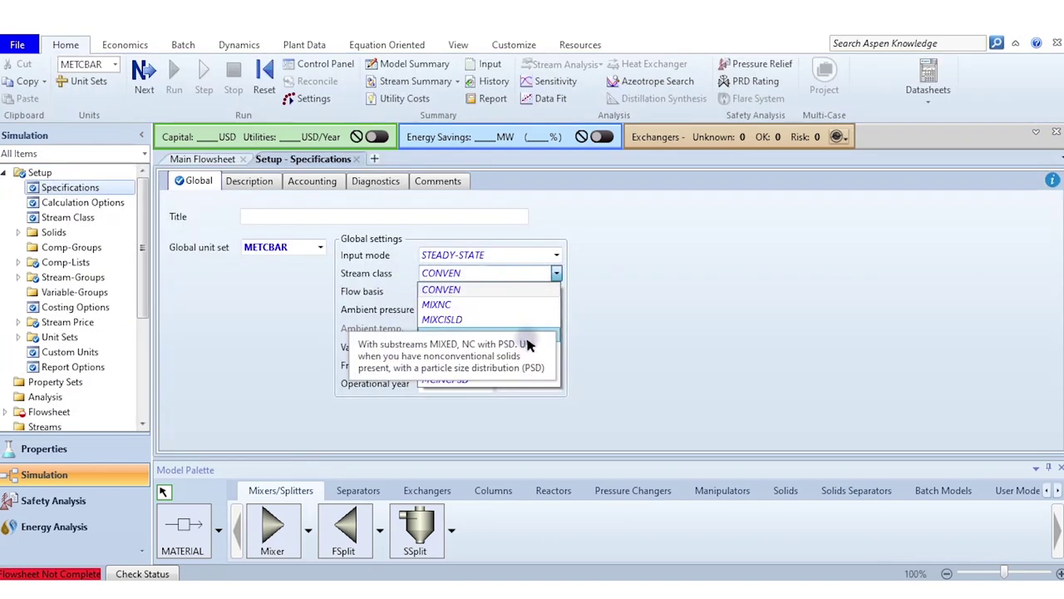
pyautogui.click(459, 340)
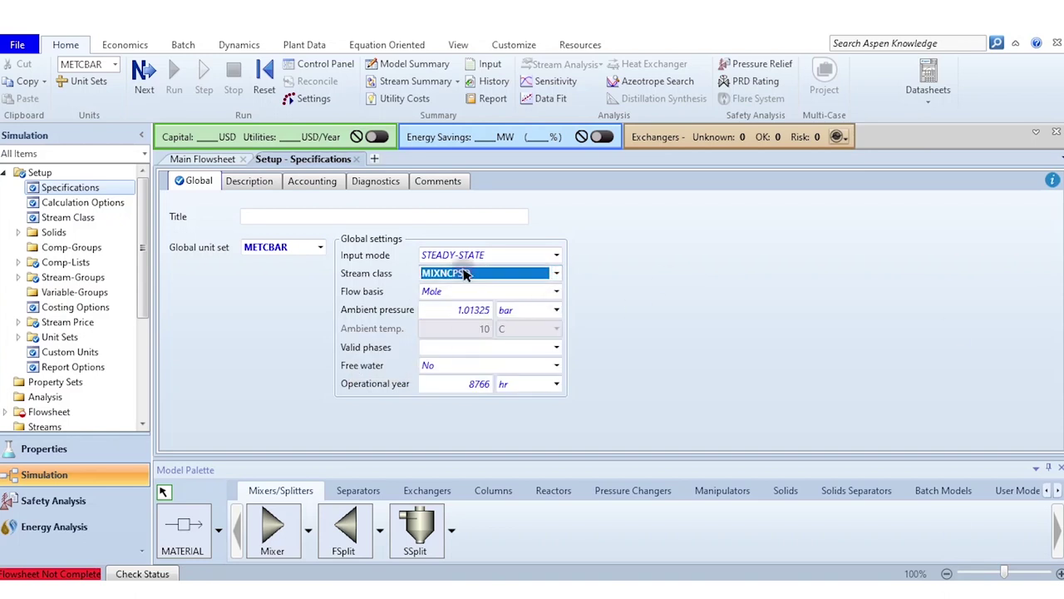
pyautogui.click(651, 299)
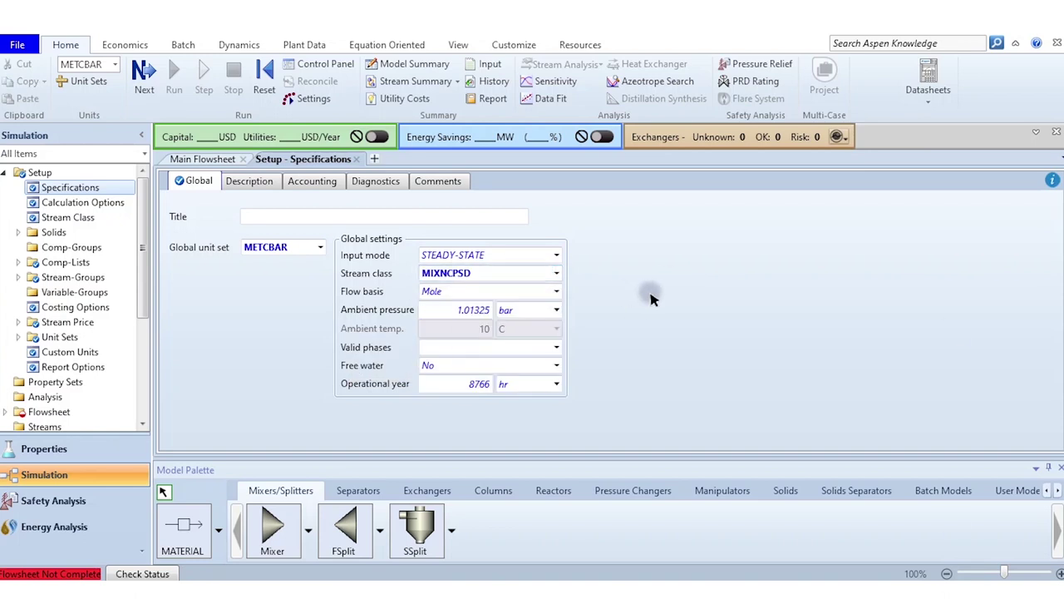
# Step: Place a Flash2 separator block B1 in the middle of the flowsheet
pyautogui.click(356, 159)
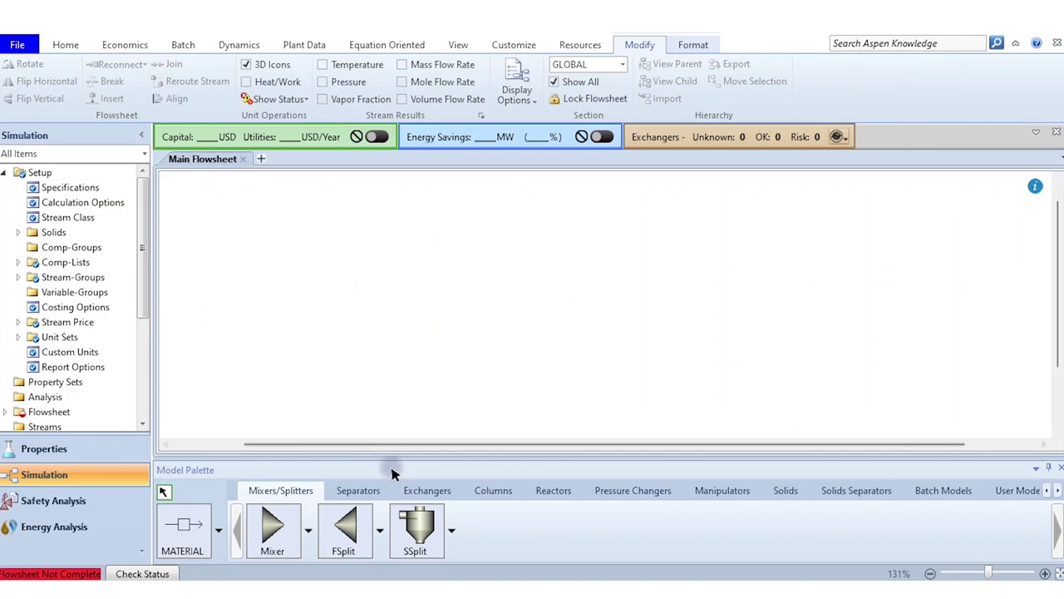
pyautogui.click(356, 489)
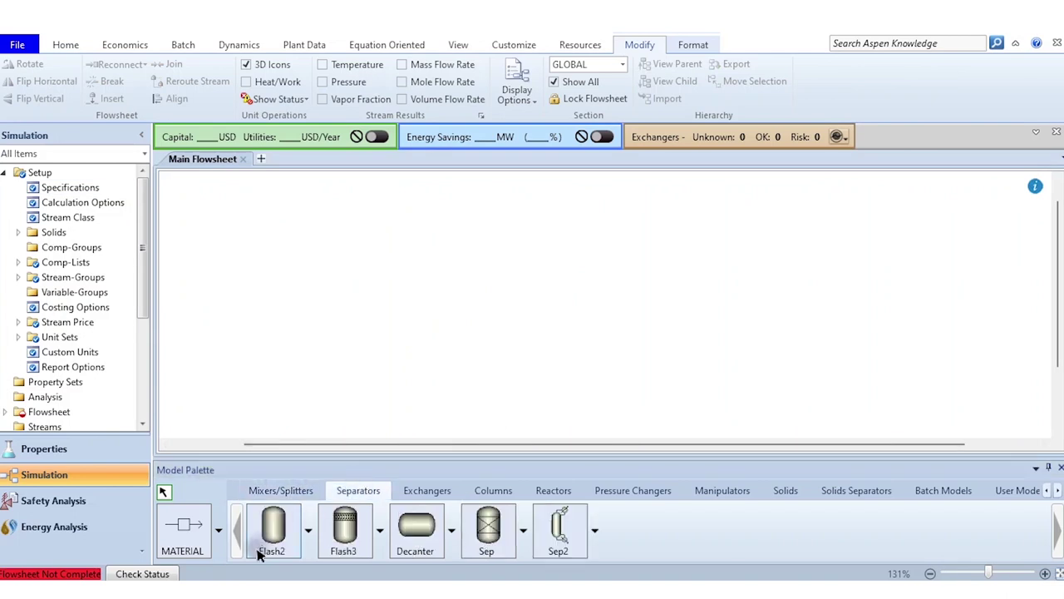
pyautogui.click(571, 283)
# Step: Draw two material feed streams into B1 and vapour and liquid outlets S3 and S4
pyautogui.click(196, 523)
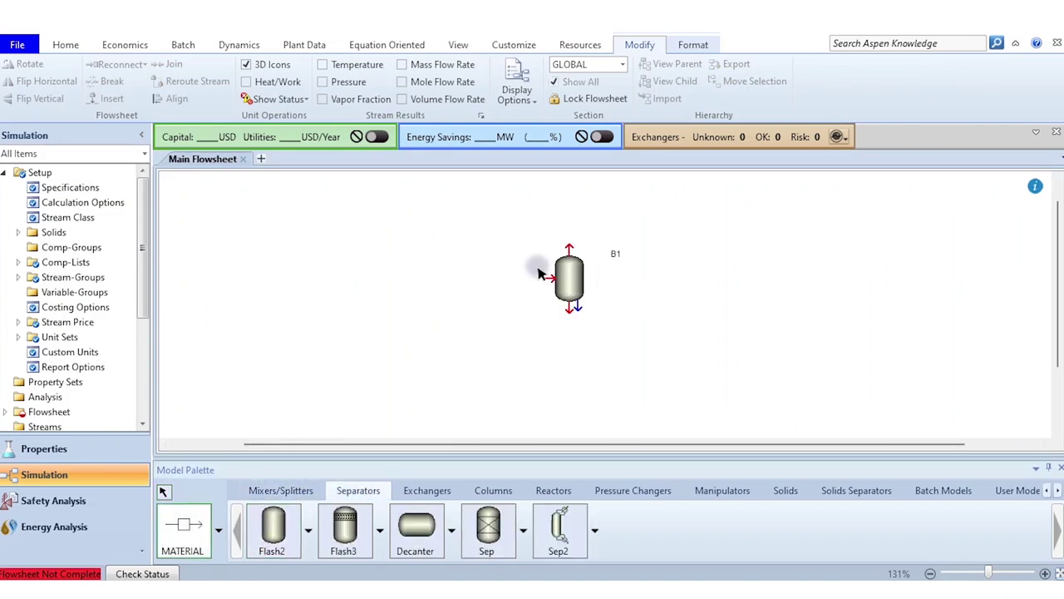
pyautogui.click(542, 277)
pyautogui.click(409, 231)
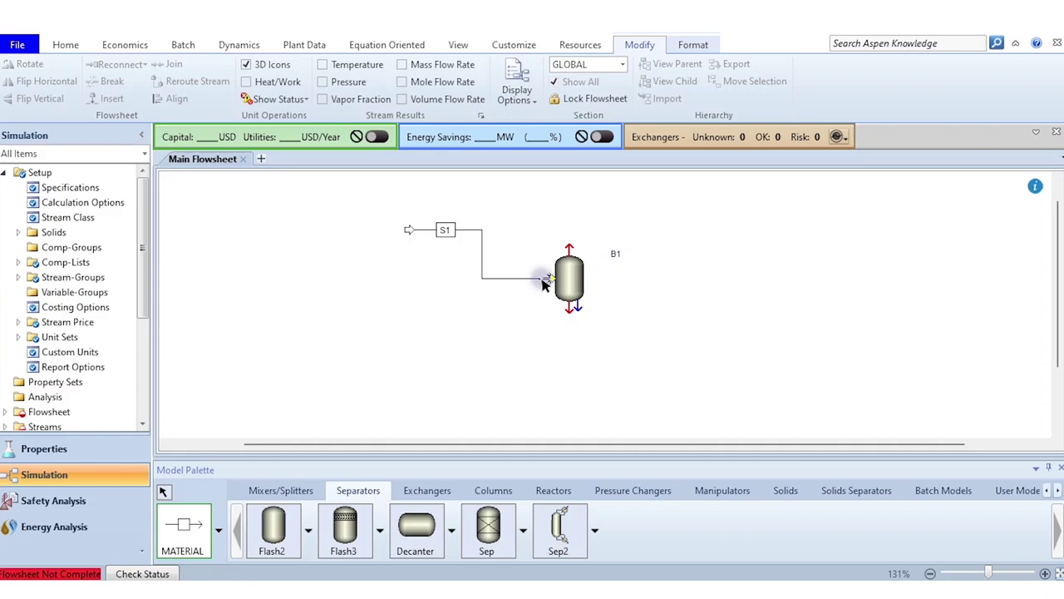
pyautogui.click(544, 281)
pyautogui.click(408, 335)
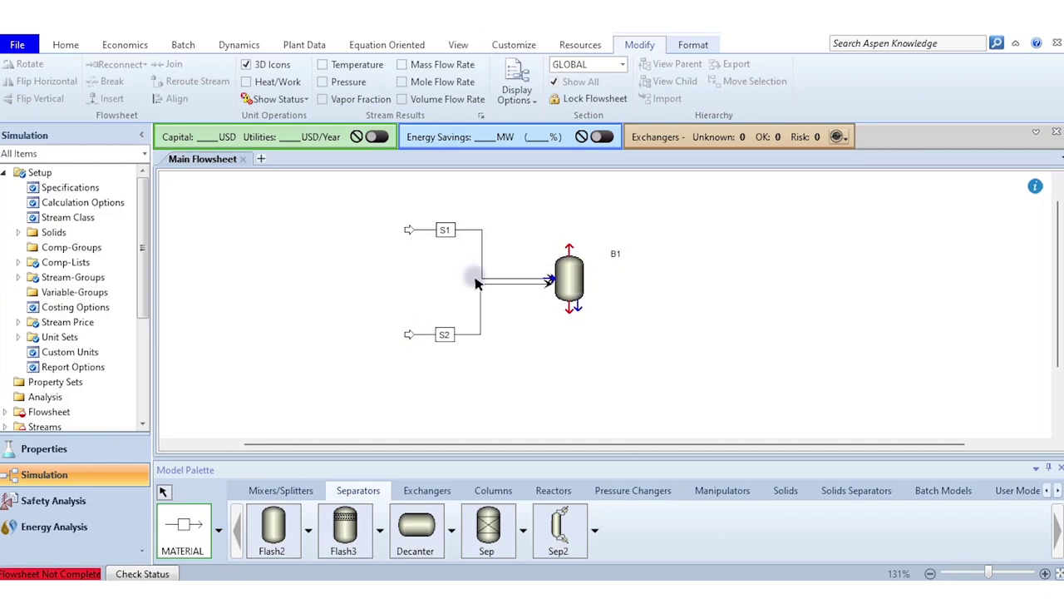
pyautogui.click(569, 243)
pyautogui.click(666, 204)
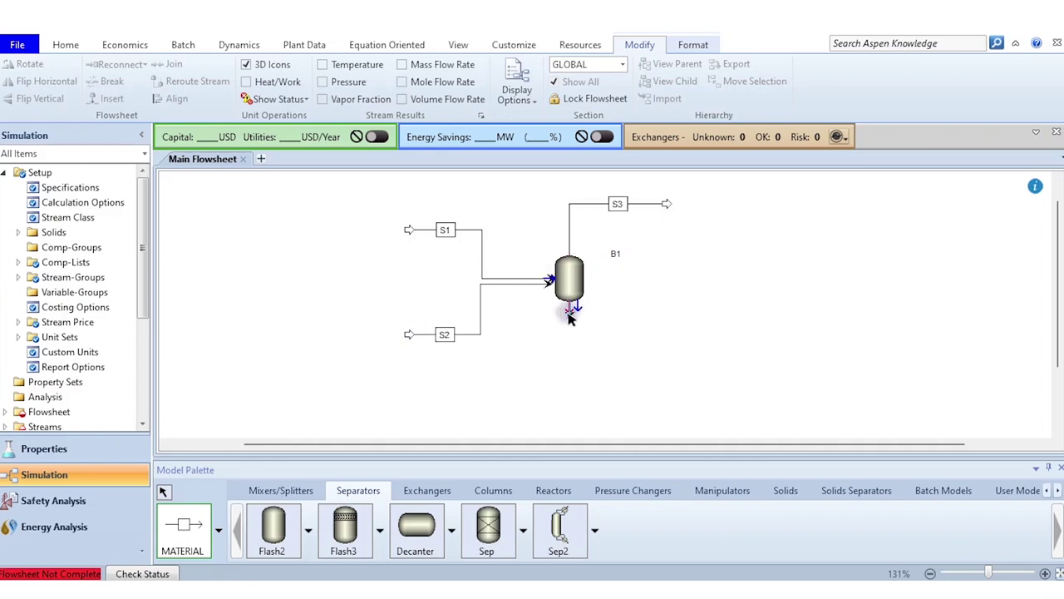
pyautogui.click(570, 310)
pyautogui.click(679, 340)
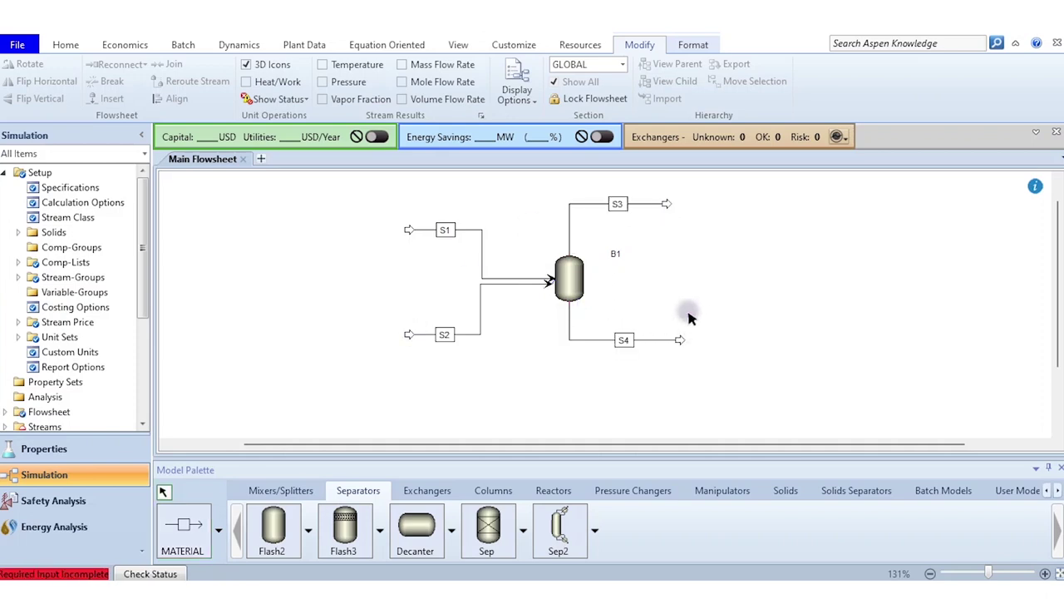
# Step: Rename feeds S1 to COAL and S2 to N2, then open N2's input form
pyautogui.click(445, 230)
pyautogui.write('COAL')
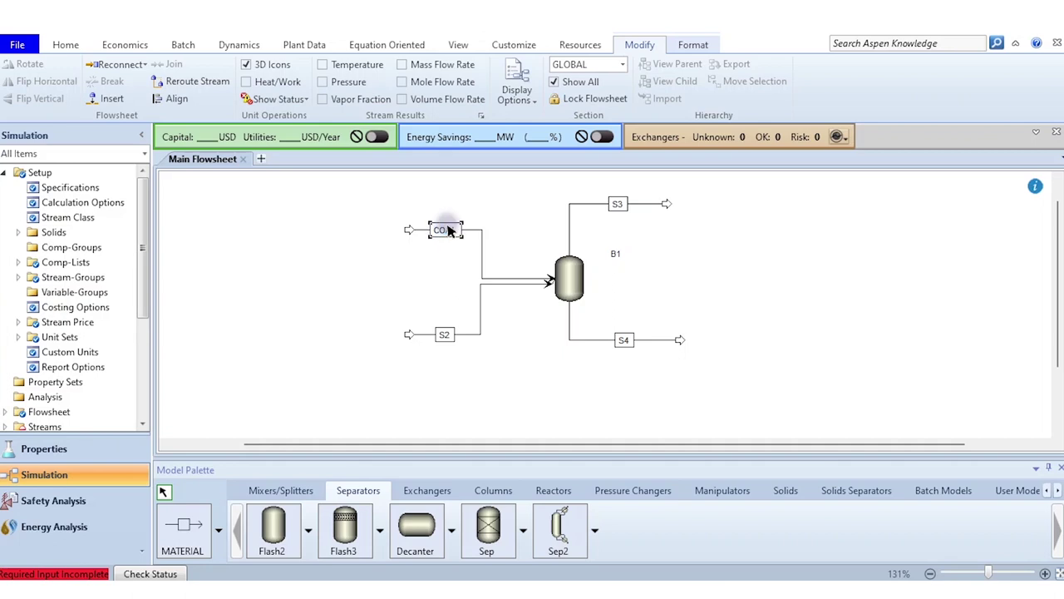
pyautogui.press('Return')
pyautogui.click(448, 336)
pyautogui.click(447, 336)
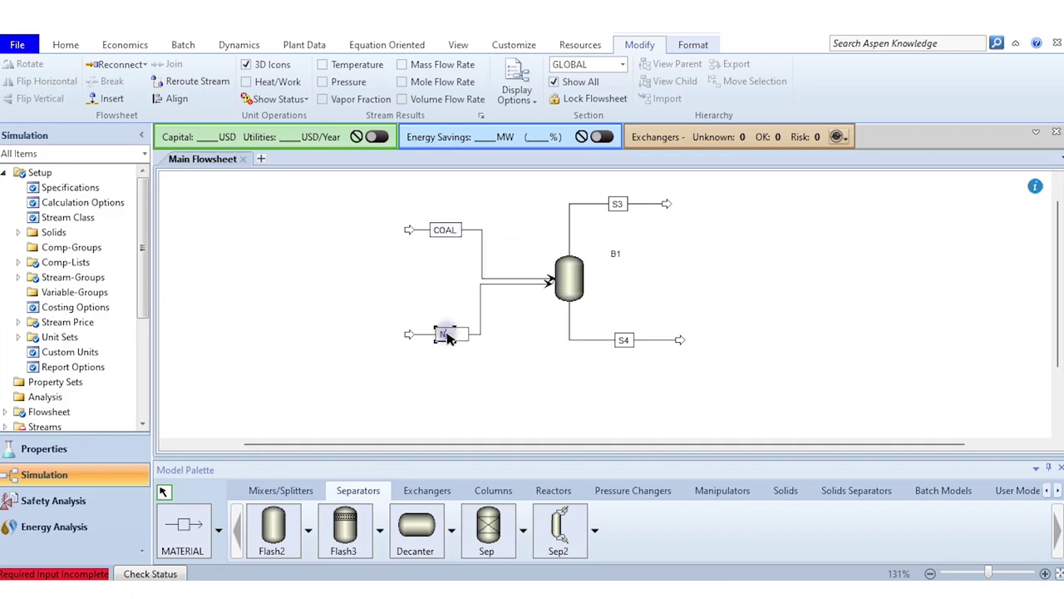
pyautogui.press('Return')
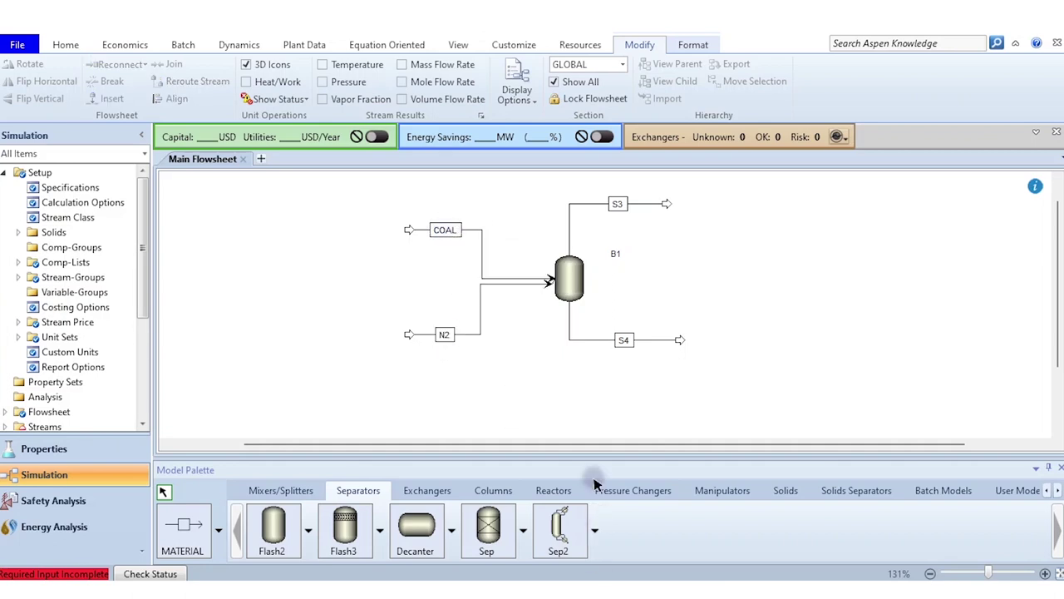
pyautogui.click(479, 316)
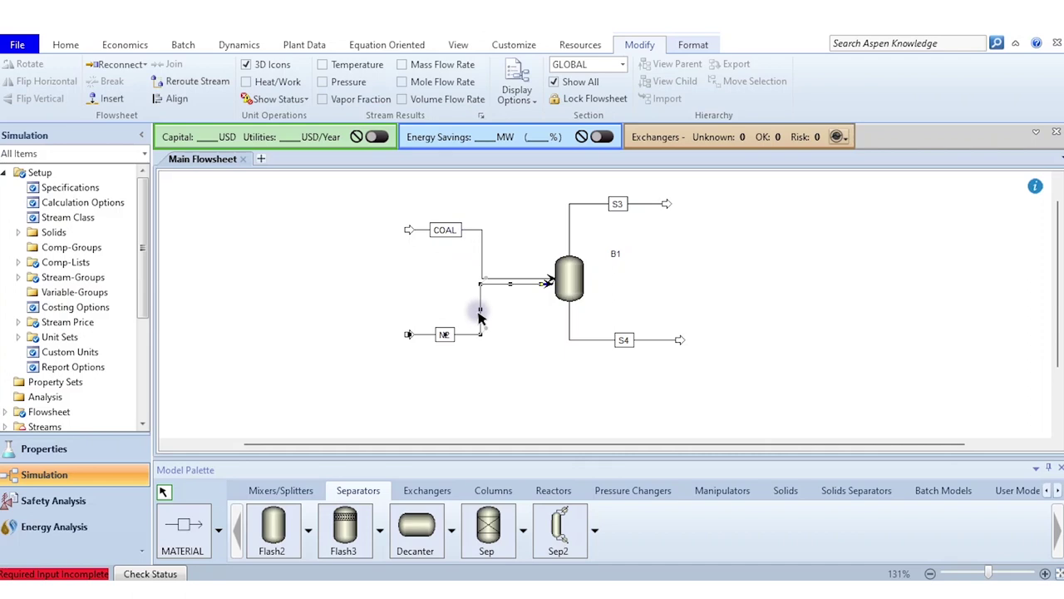
pyautogui.doubleClick(479, 316)
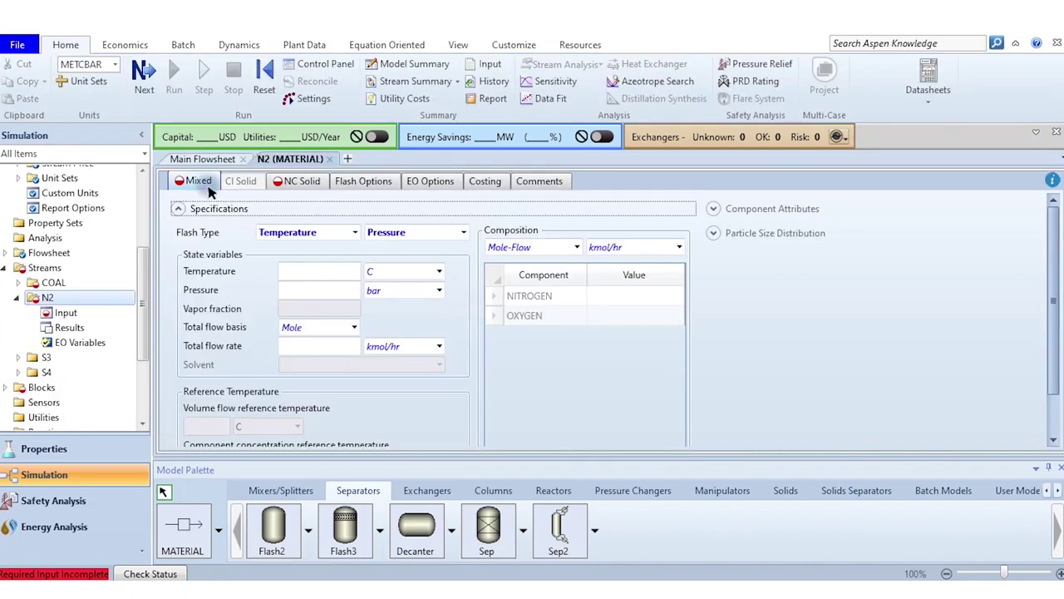
# Step: Enter N2 stream: 132 C, 1.013 bar, 2000 kg/hr, mole fractions 0.999 nitrogen, 0.001 oxygen
pyautogui.click(309, 272)
pyautogui.write('132')
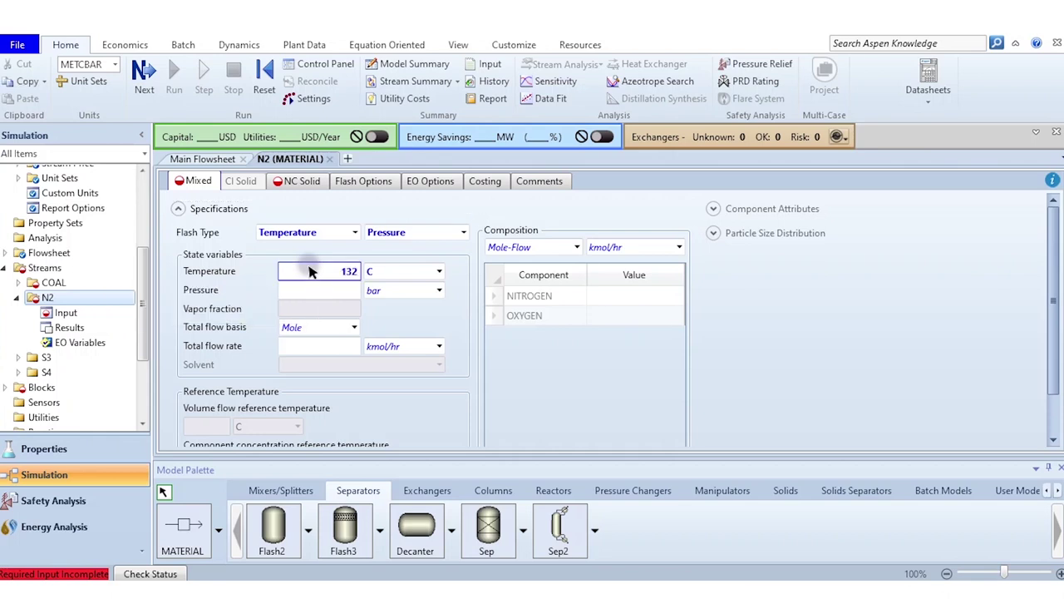
pyautogui.press('Tab')
pyautogui.write('1.013')
pyautogui.press('Tab')
pyautogui.press('Tab')
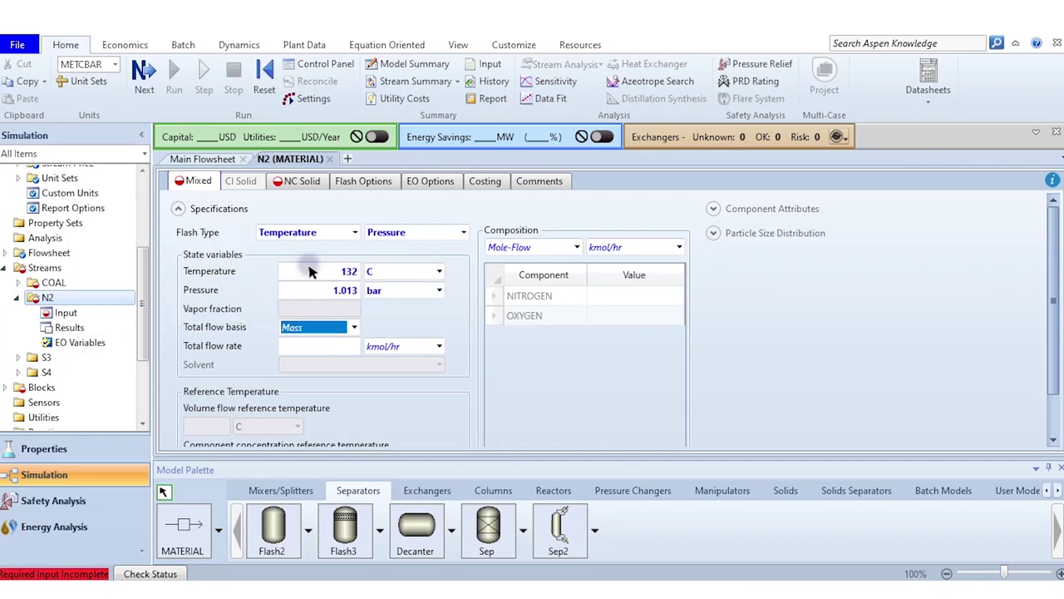
pyautogui.press('Tab')
pyautogui.write('2000')
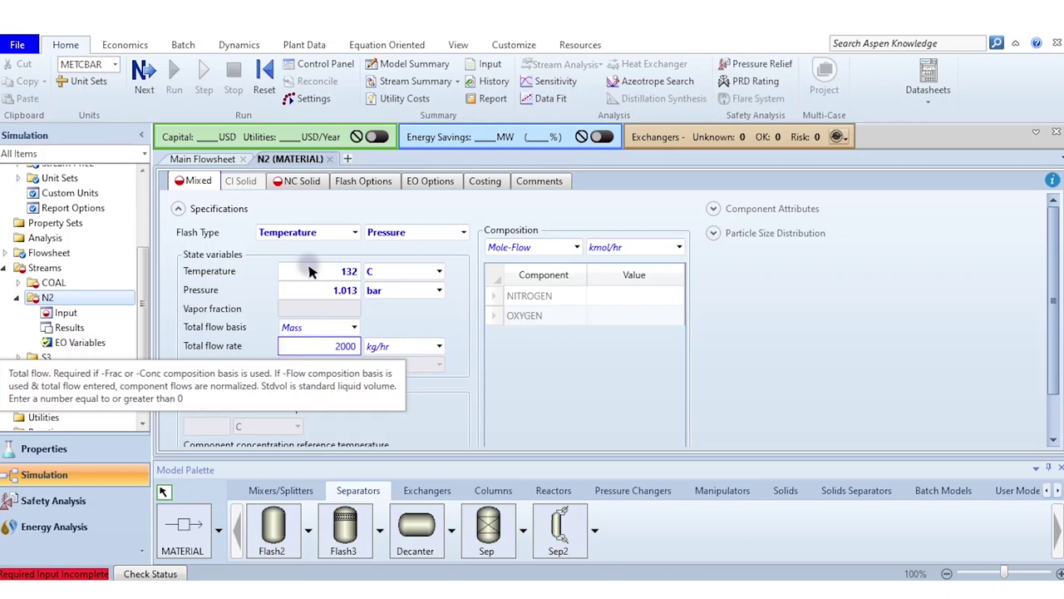
pyautogui.press('Tab')
pyautogui.press('Tab')
pyautogui.press('Tab')
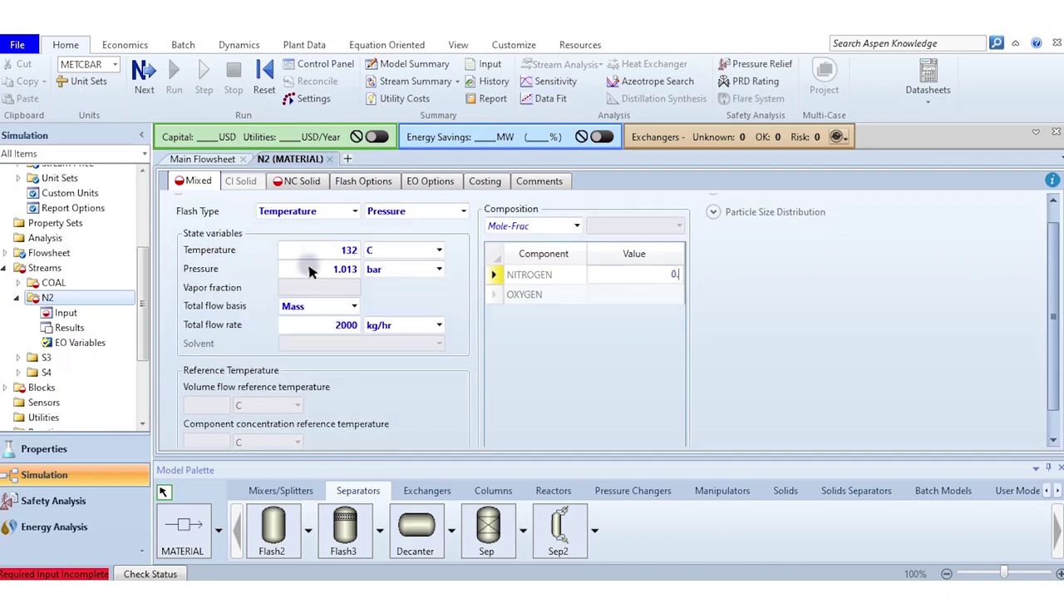
pyautogui.write('0.999')
pyautogui.press('Return')
pyautogui.write('0.001')
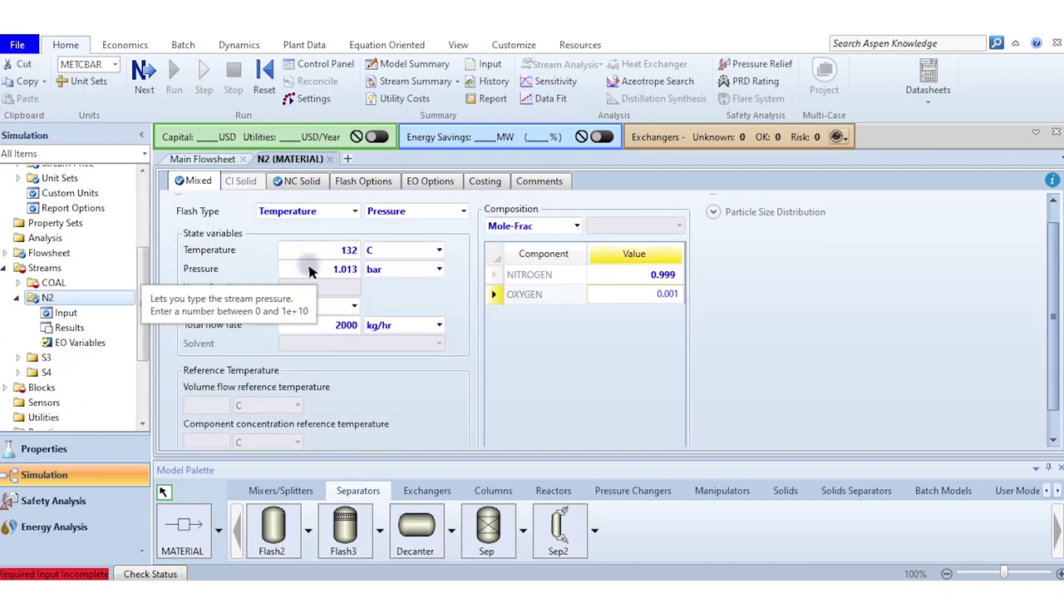
pyautogui.press('Return')
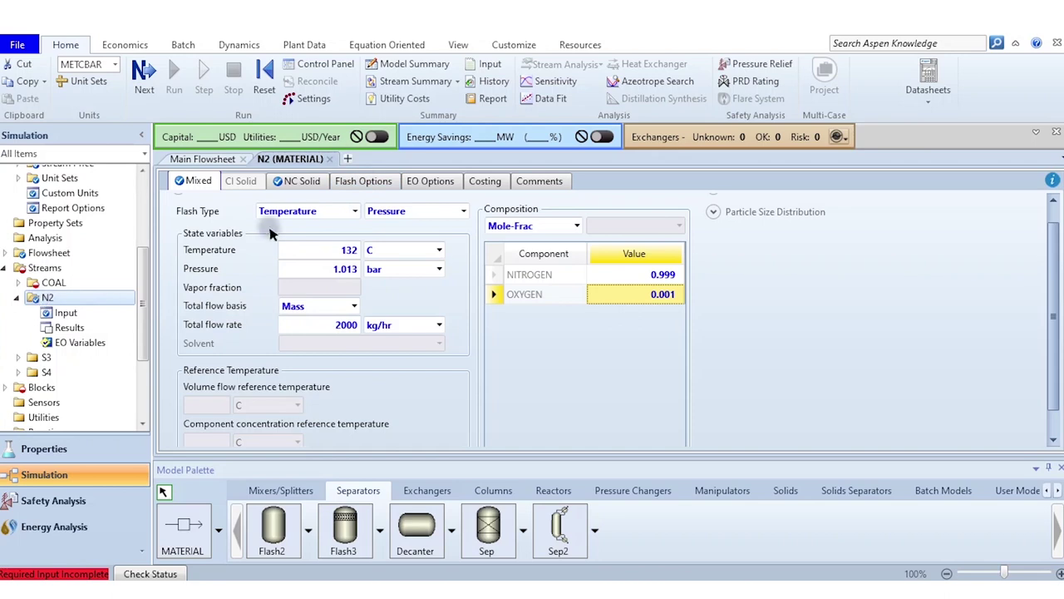
# Step: Confirm the global stream class is MIXNCPSD and reopen the COAL stream form
pyautogui.click(330, 159)
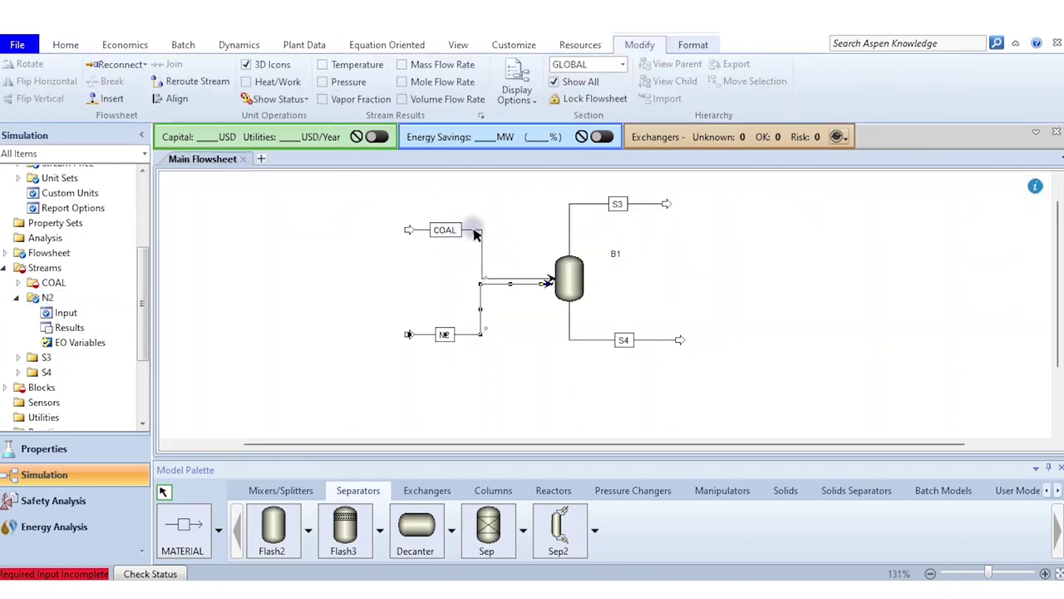
pyautogui.doubleClick(475, 230)
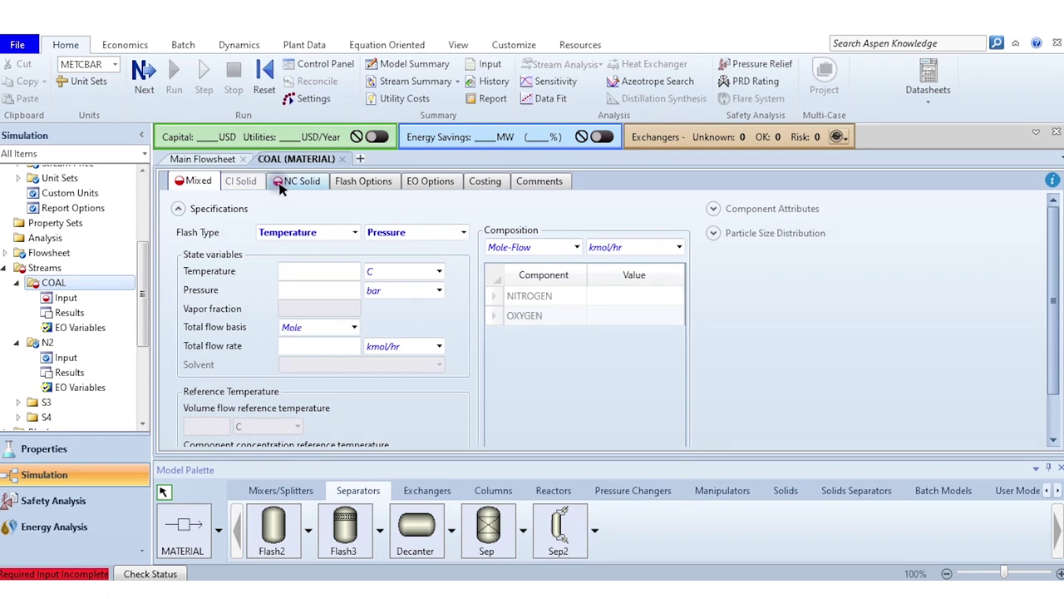
pyautogui.scroll(4, 83, 216)
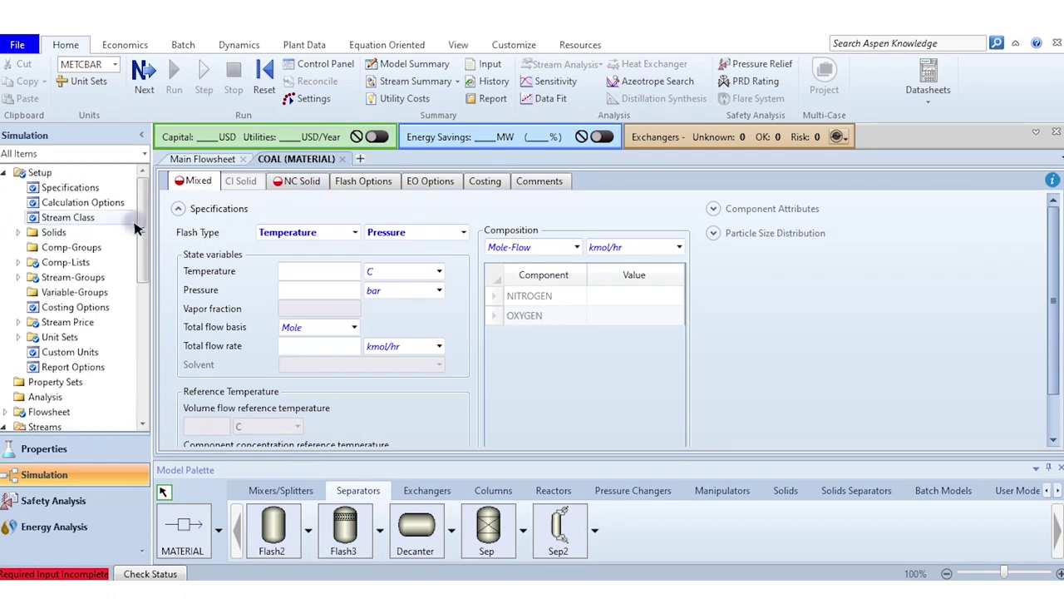
pyautogui.click(468, 273)
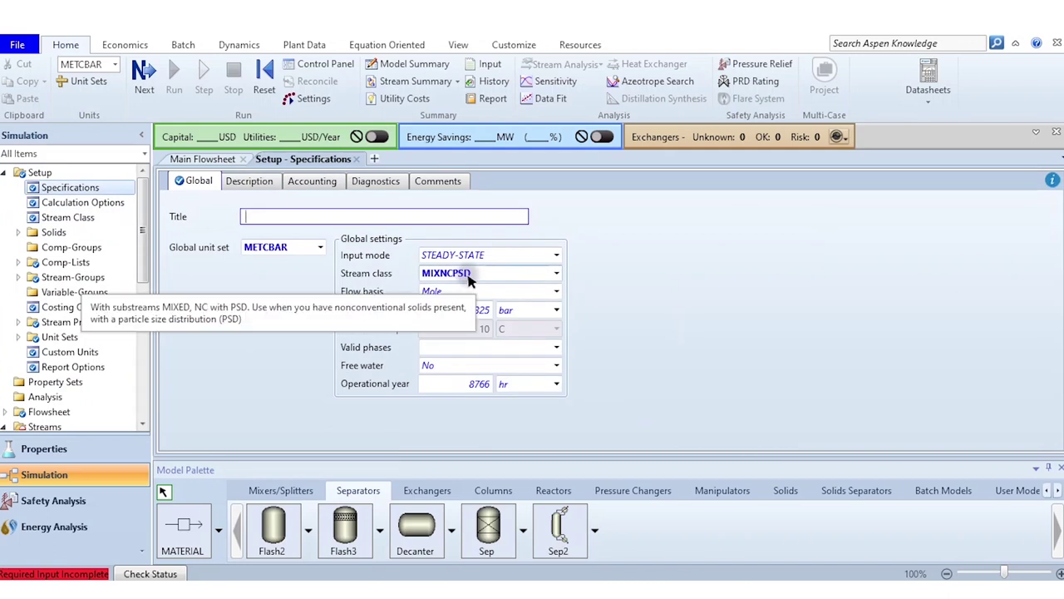
pyautogui.click(205, 159)
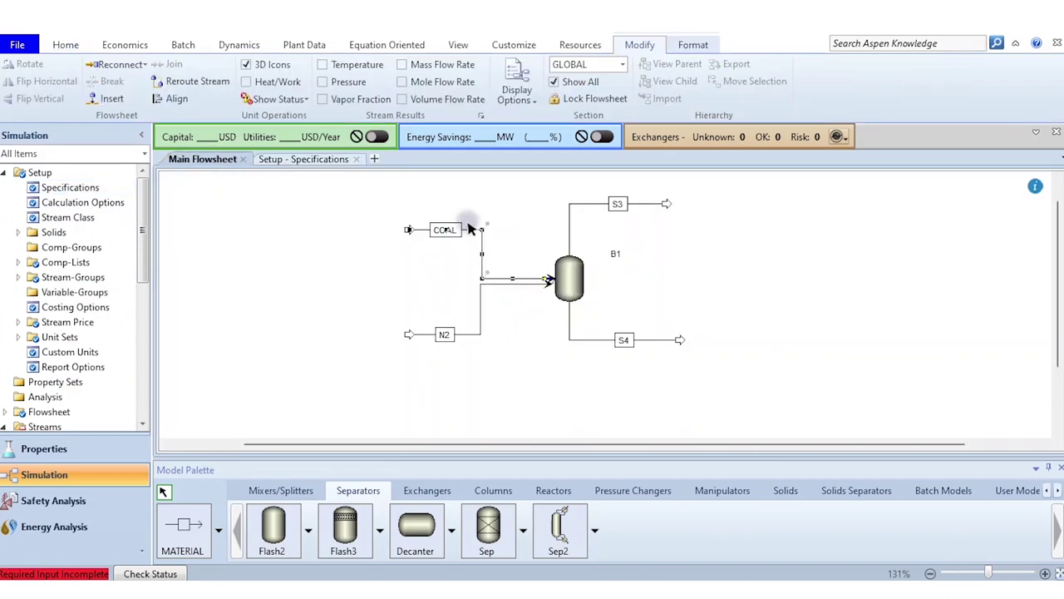
pyautogui.doubleClick(472, 229)
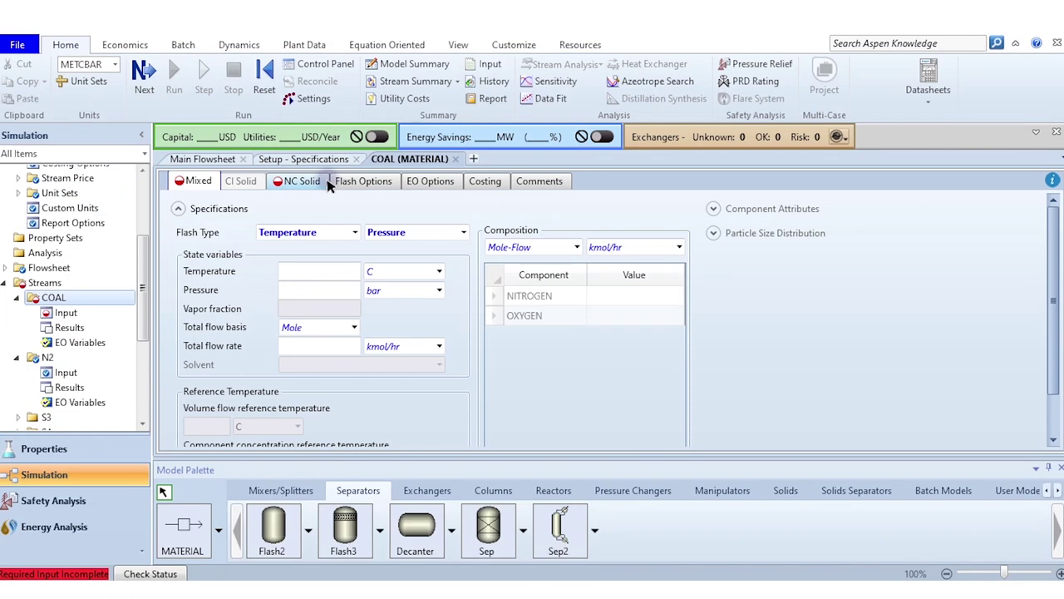
# Step: On the NC Solid tab set 25 C, 1.013 bar, 400 kg/hr, COAL mass fraction 1
pyautogui.click(310, 180)
pyautogui.click(305, 267)
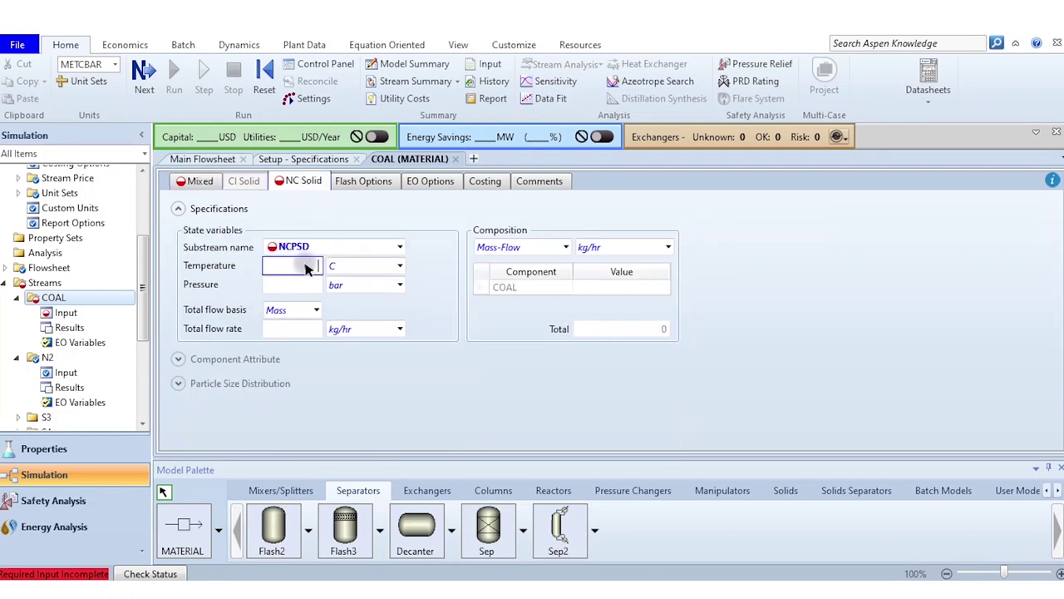
pyautogui.write('25')
pyautogui.press('Tab')
pyautogui.press('Tab')
pyautogui.write('1.013')
pyautogui.press('Tab')
pyautogui.press('Tab')
pyautogui.press('Tab')
pyautogui.write('400')
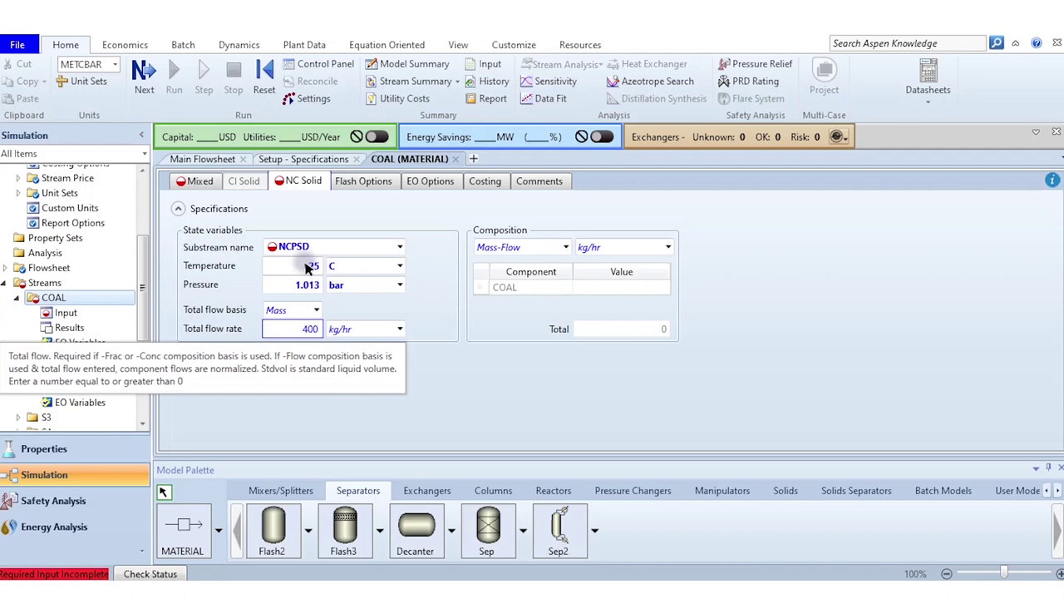
pyautogui.press('Tab')
pyautogui.press('Tab')
pyautogui.press('Down')
pyautogui.press('Tab')
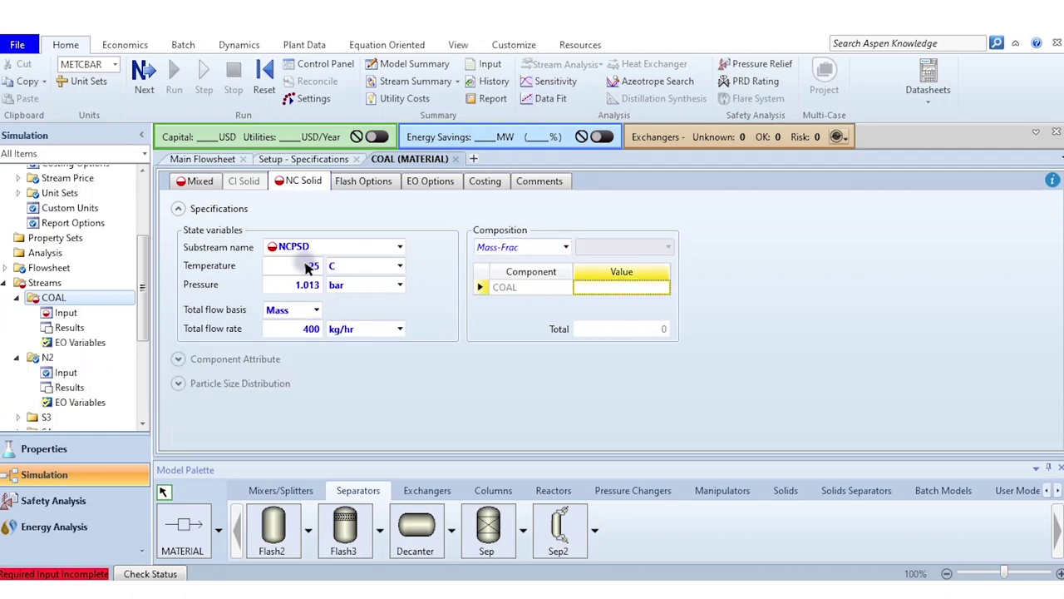
pyautogui.write('1')
pyautogui.press('Return')
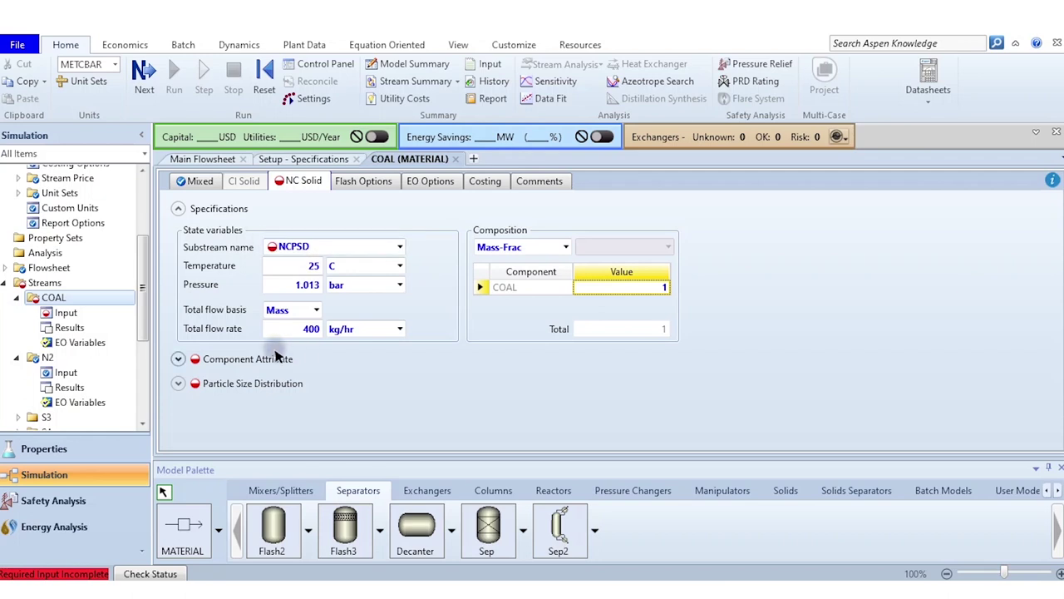
pyautogui.click(178, 358)
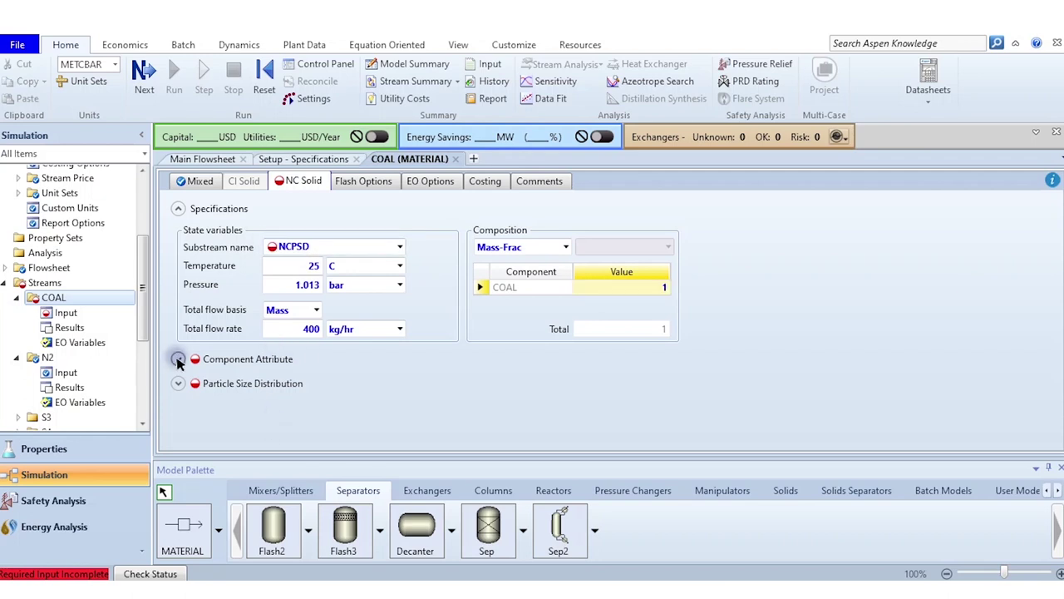
# Step: Enter PROXANAL values MOISTURE 25, FC 45.1, VM 45.7 and ASH 9.2
pyautogui.scroll(-1, 379, 311)
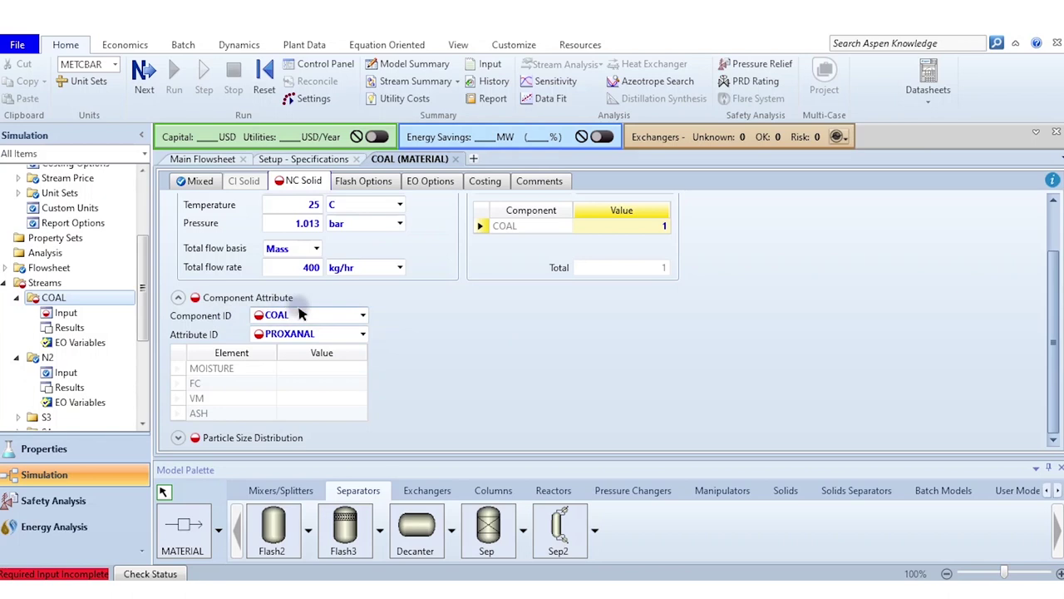
pyautogui.click(325, 372)
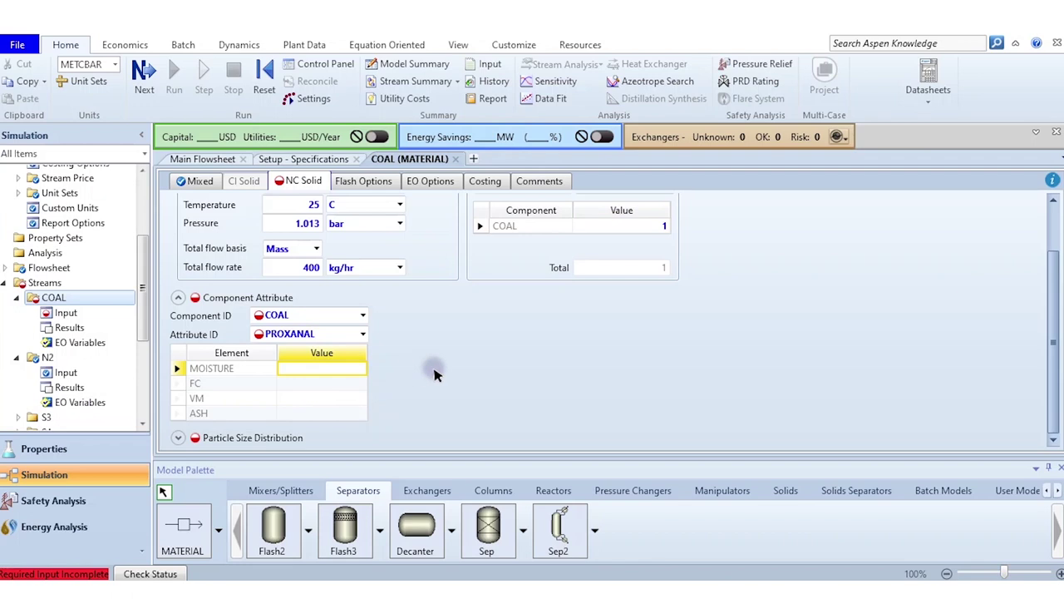
pyautogui.write('25')
pyautogui.press('Return')
pyautogui.write('45.1')
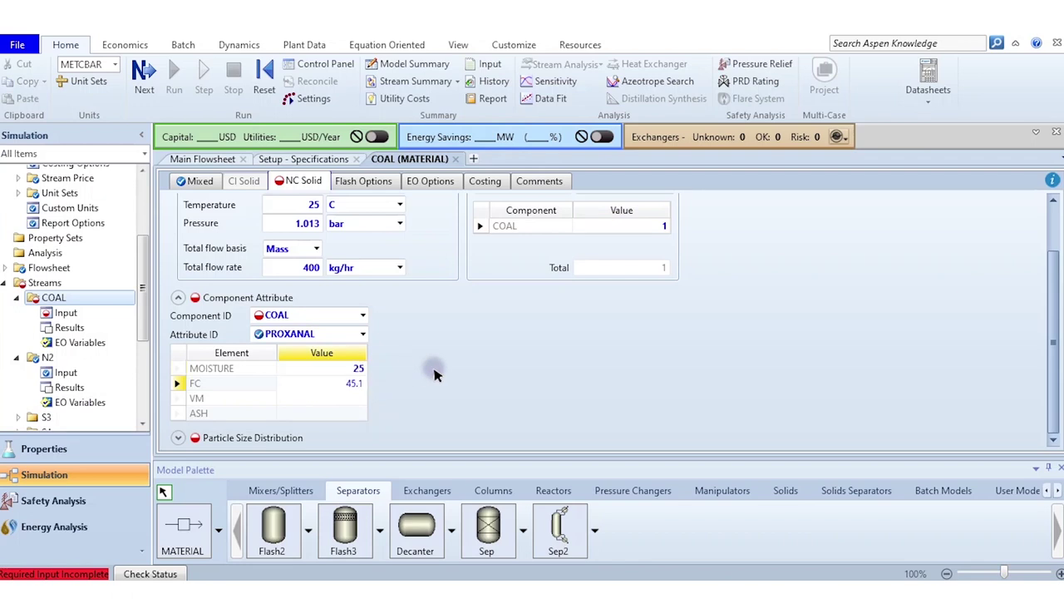
pyautogui.press('Return')
pyautogui.write('45.7')
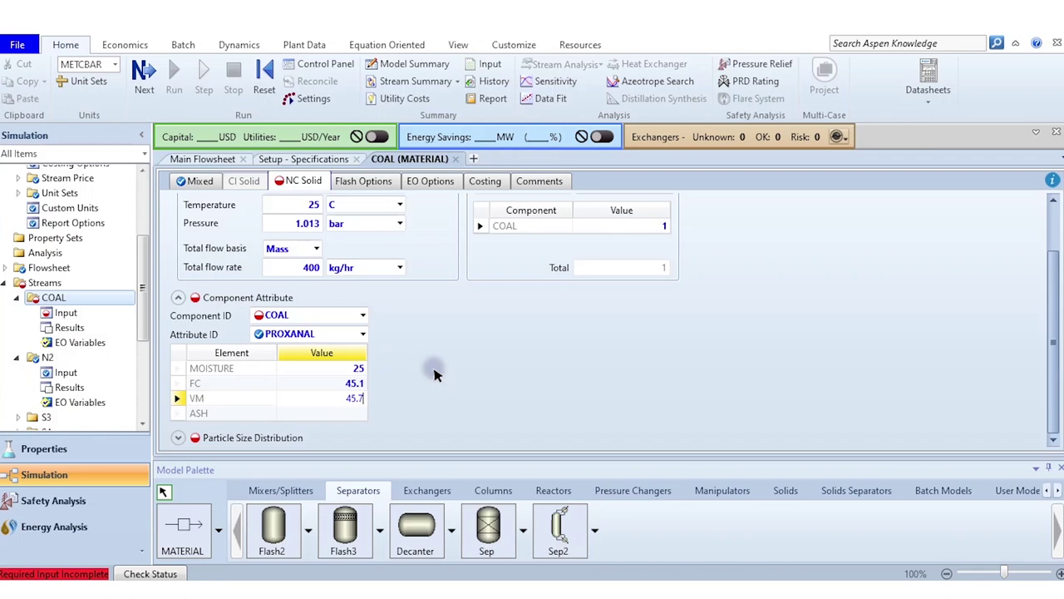
pyautogui.press('Return')
pyautogui.write('9.2')
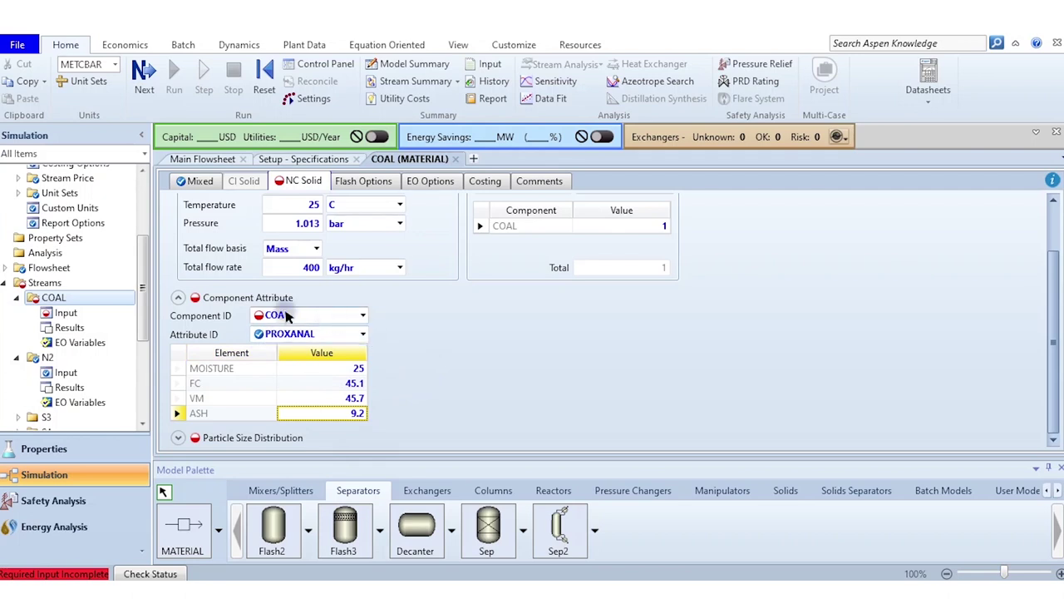
# Step: Switch to ULTANAL and enter ash 9.2, carbon 67.1 and hydrogen 4.8
pyautogui.click(363, 334)
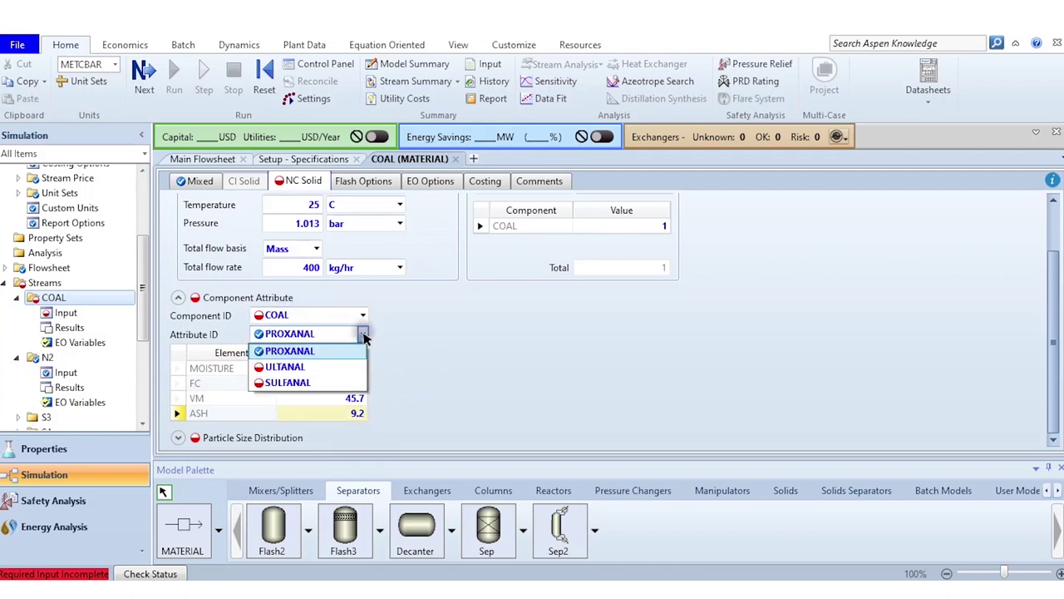
pyautogui.click(337, 369)
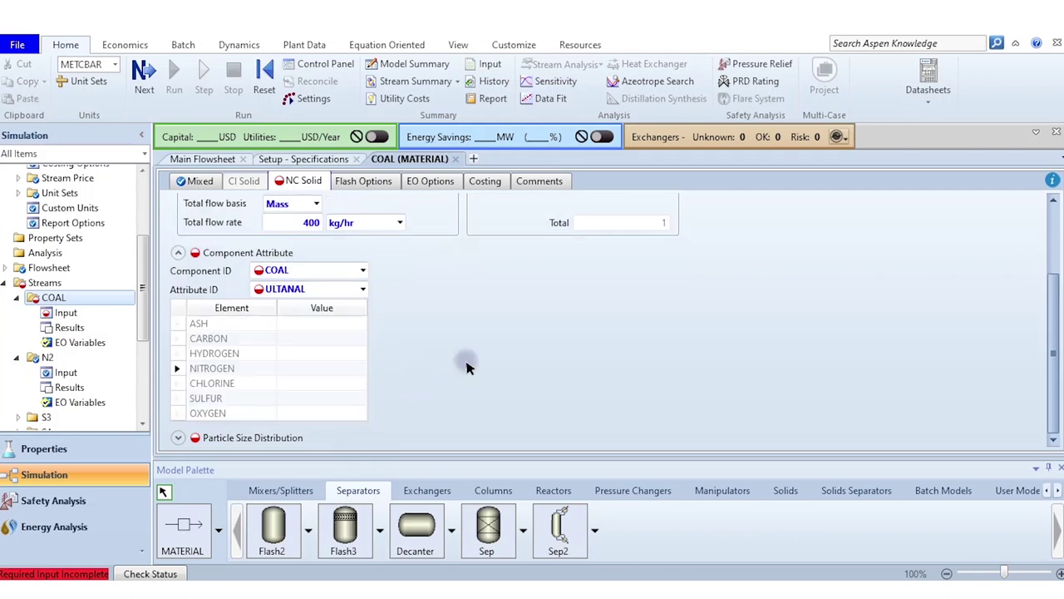
pyautogui.click(325, 323)
pyautogui.write('9.2')
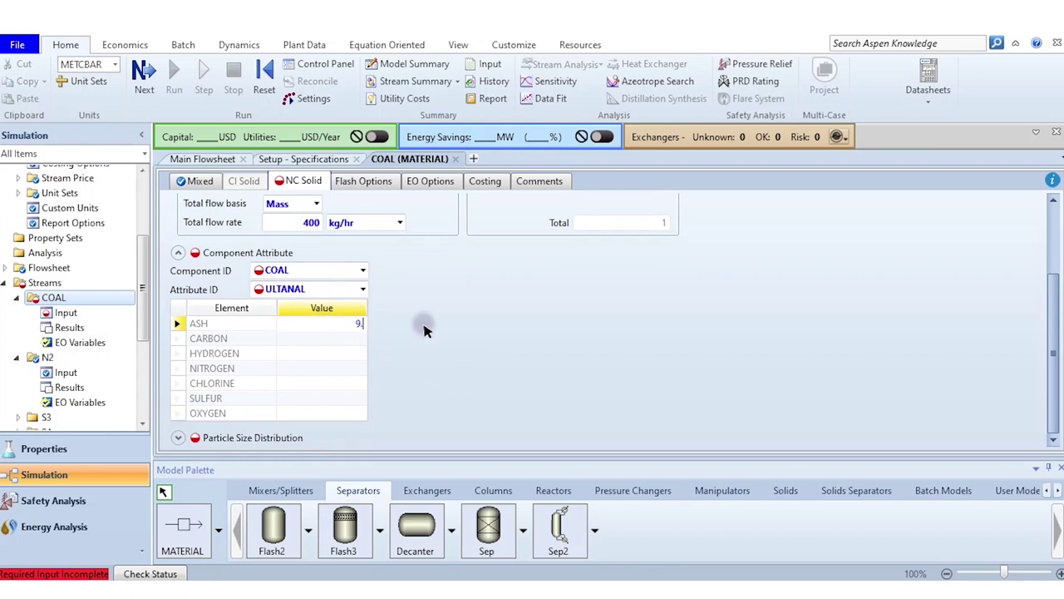
pyautogui.press('Return')
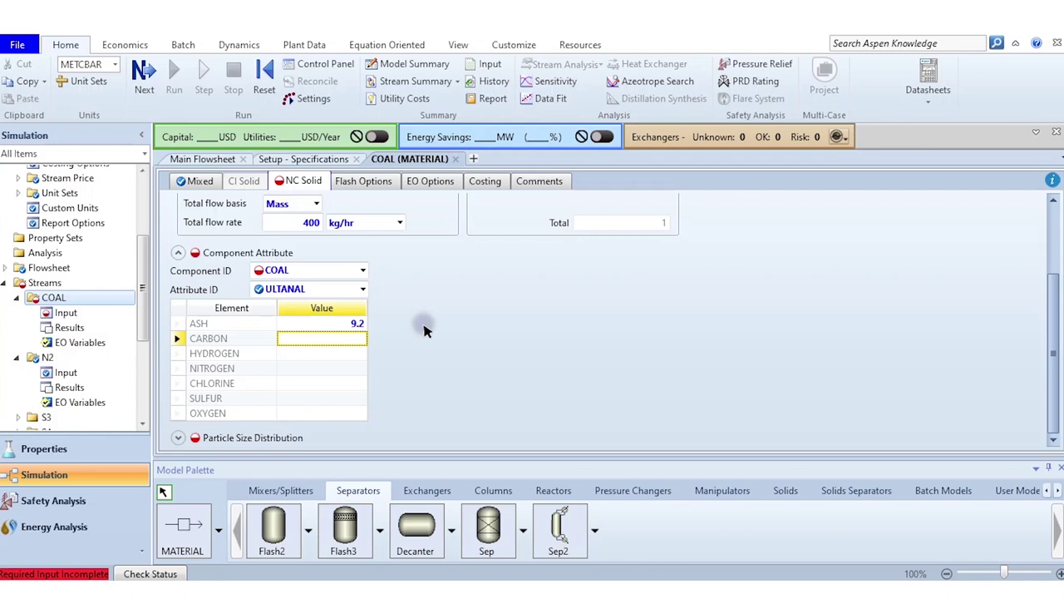
pyautogui.write('67.1')
pyautogui.press('Return')
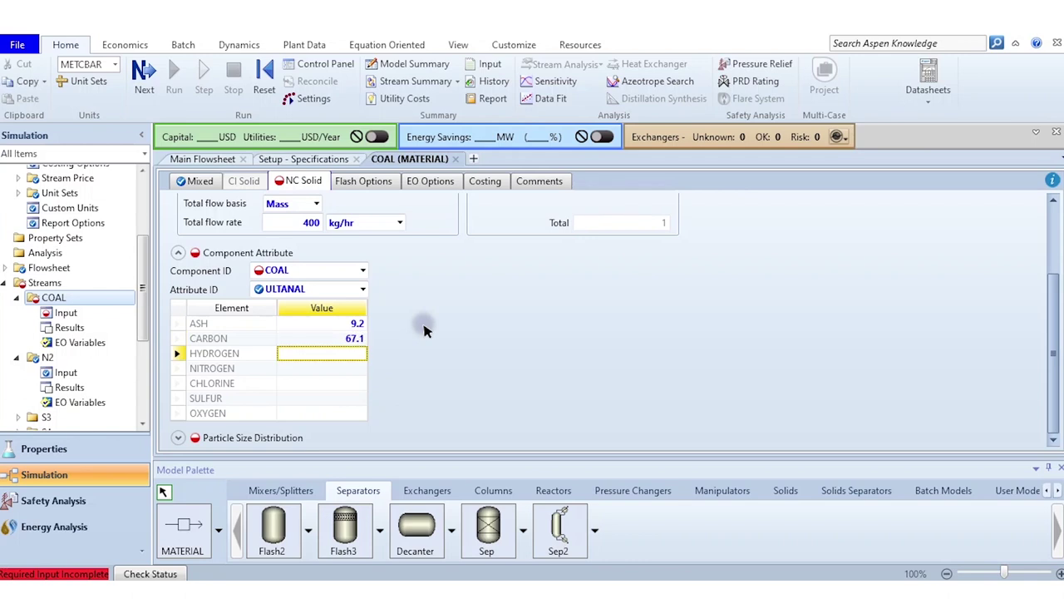
pyautogui.write('4.8')
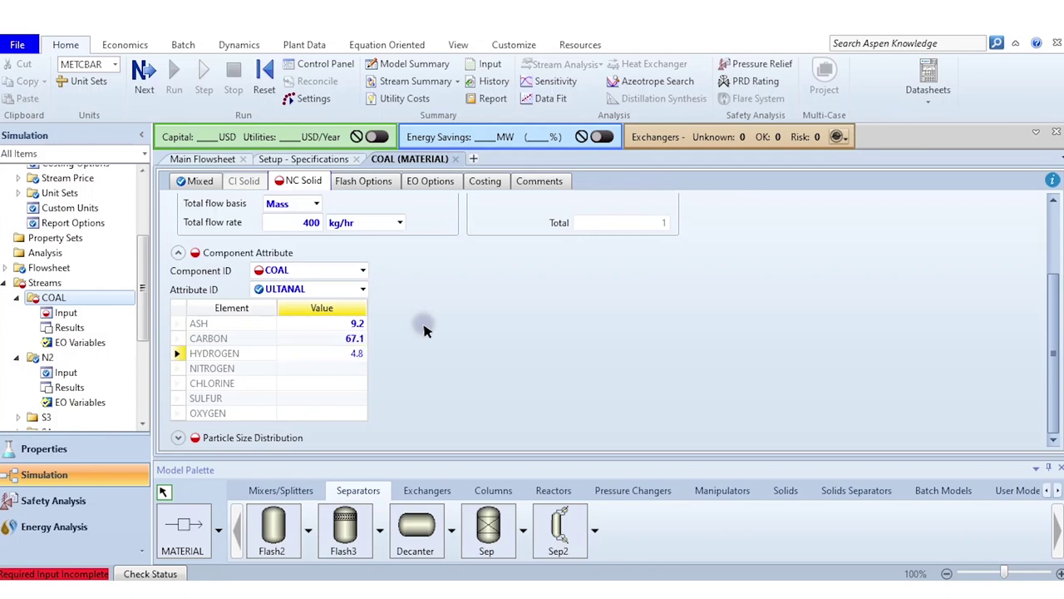
pyautogui.press('Return')
# Step: Enter nitrogen 1.1, chlorine 0.1, sulfur 1.3 and oxygen 16.4 in ULTANAL
pyautogui.write('1.1')
pyautogui.press('Return')
pyautogui.write('0.')
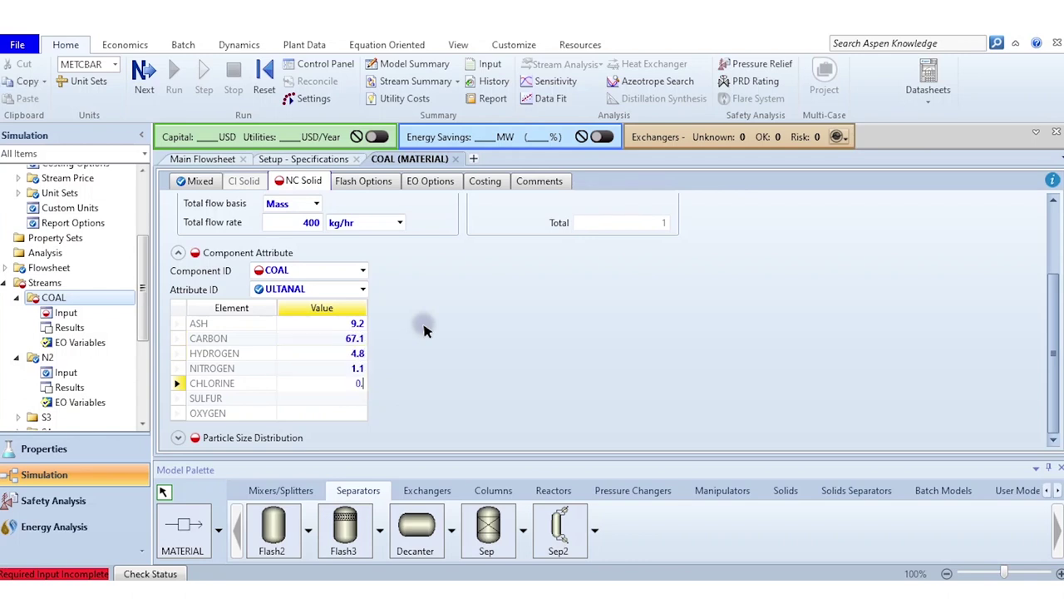
pyautogui.write('1')
pyautogui.press('Return')
pyautogui.write('1.3')
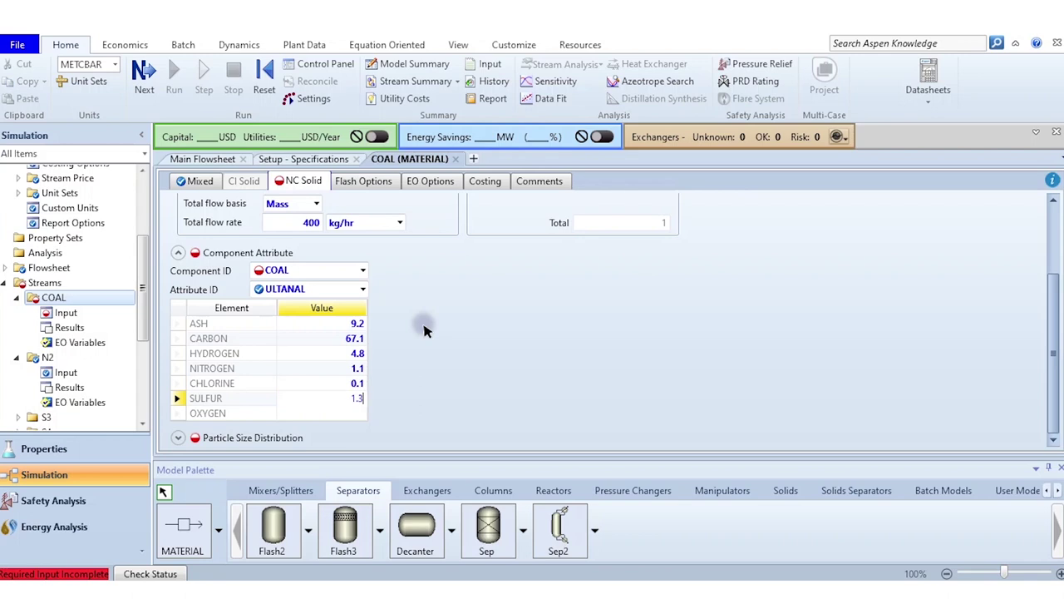
pyautogui.press('Return')
pyautogui.write('16.4')
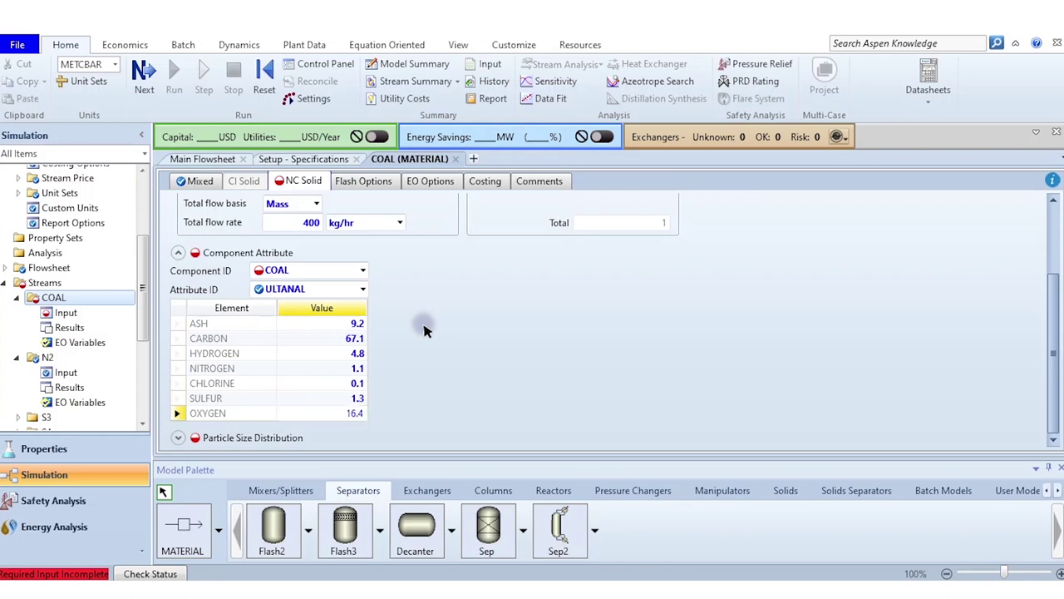
pyautogui.press('Return')
# Step: Under SULFANAL enter PYRITIC 0.6, SULFATE 0.1 and ORGANIC 0.6
pyautogui.click(363, 288)
pyautogui.click(311, 339)
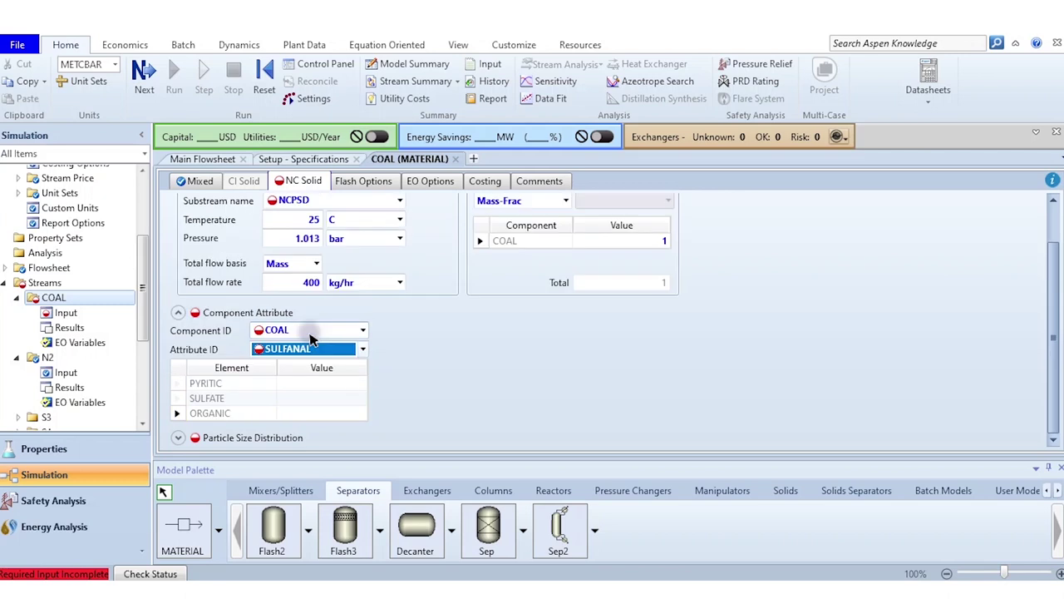
pyautogui.click(319, 384)
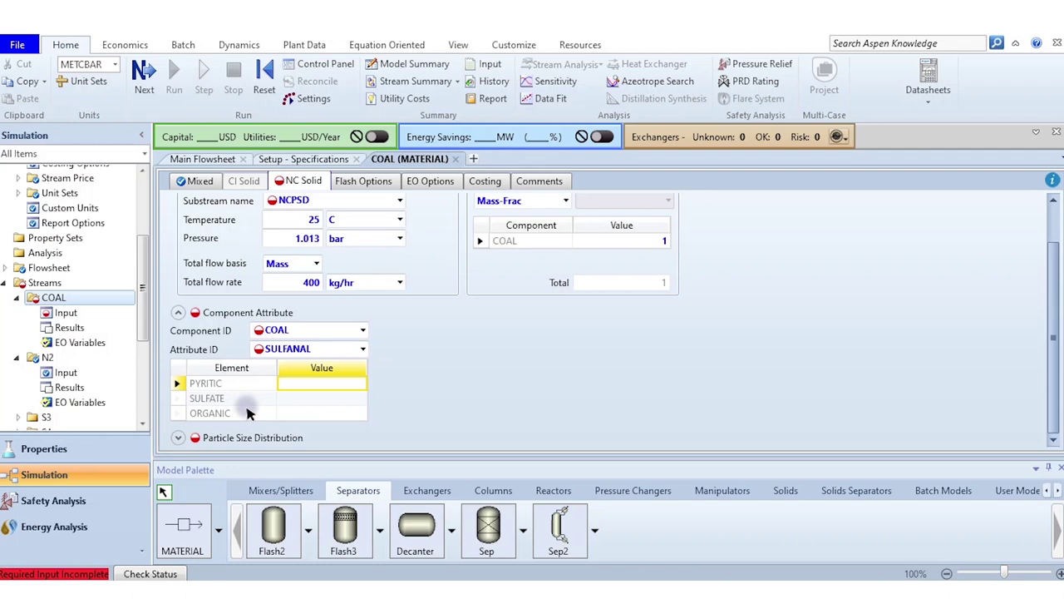
pyautogui.write('0.6')
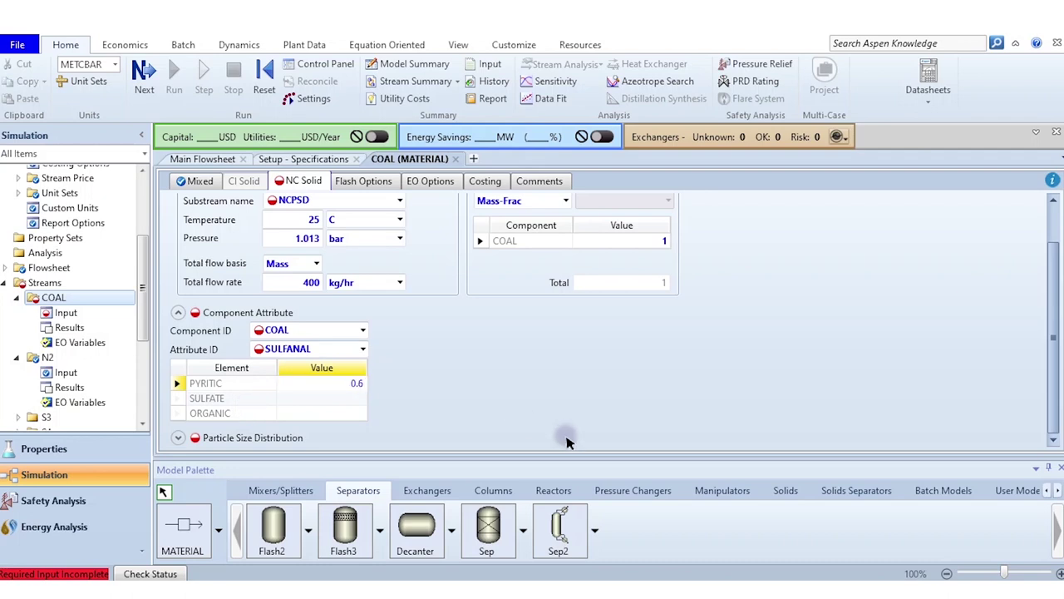
pyautogui.press('Return')
pyautogui.write('0.1')
pyautogui.press('Return')
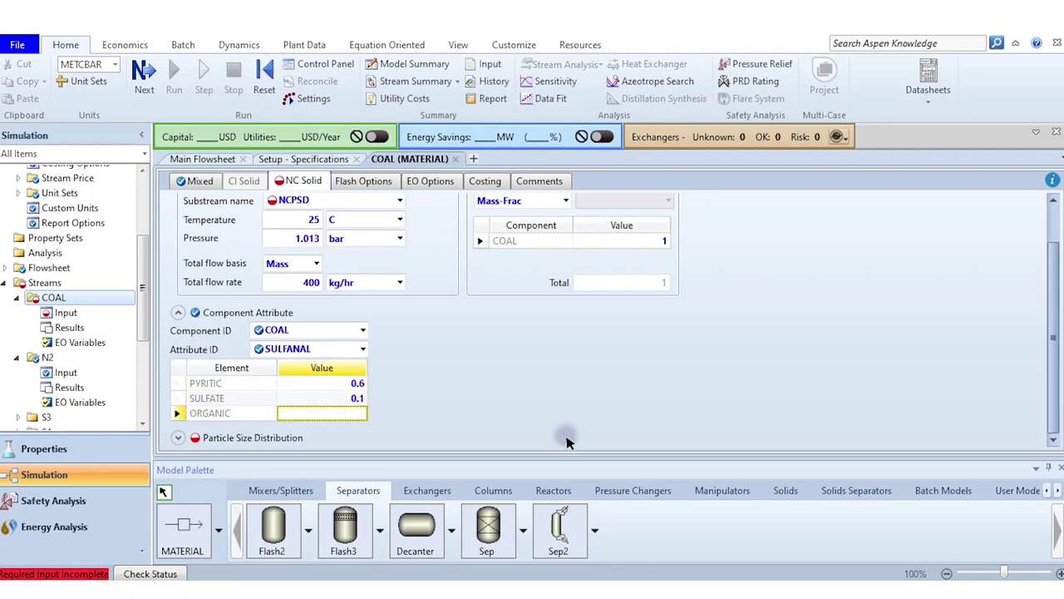
pyautogui.write('0.6')
pyautogui.press('Return')
pyautogui.click(363, 350)
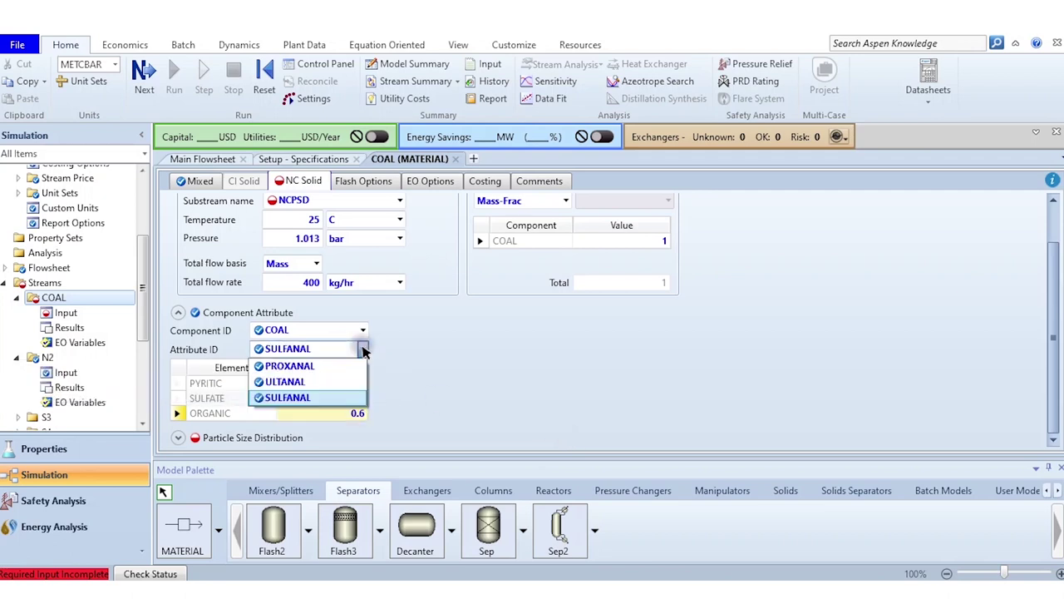
pyautogui.click(362, 350)
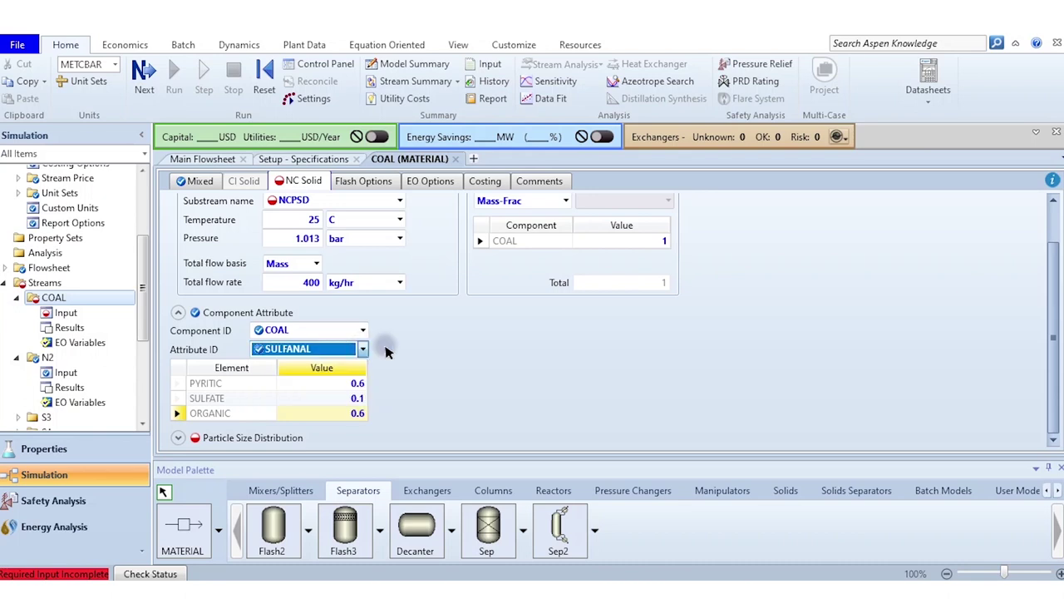
# Step: Enter PSD weight fractions 0.1, 0.1, 0.2, 0.2, 0.4 for intervals 6–10
pyautogui.click(178, 312)
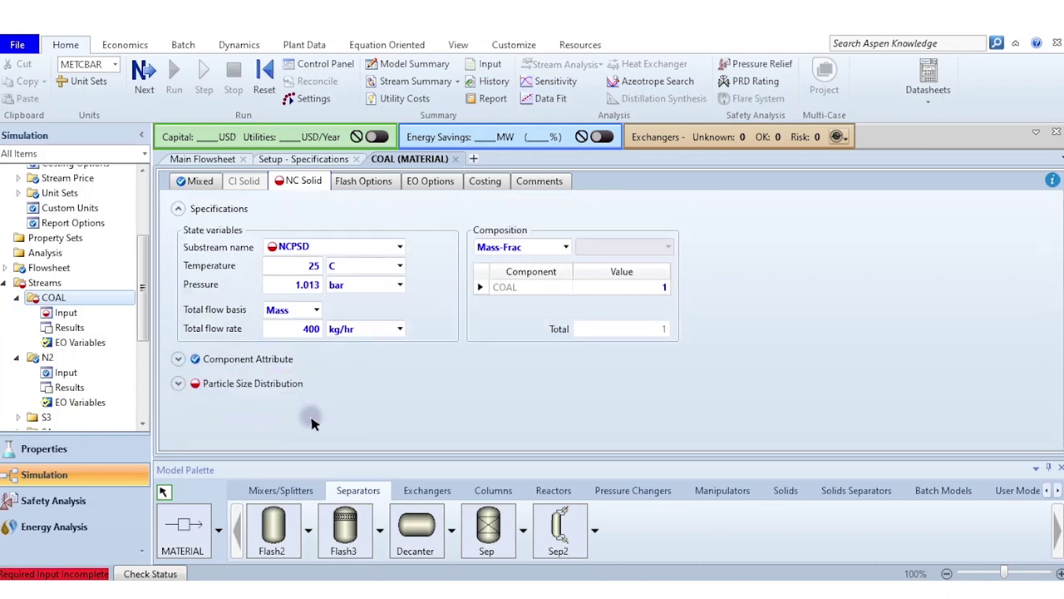
pyautogui.click(183, 386)
pyautogui.scroll(-4, 386, 357)
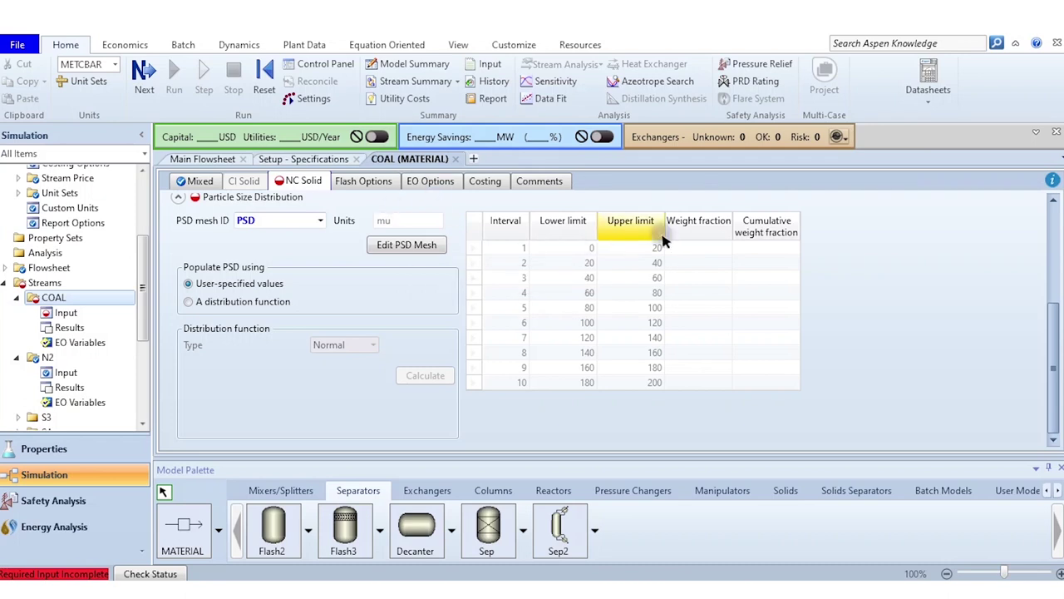
pyautogui.click(701, 326)
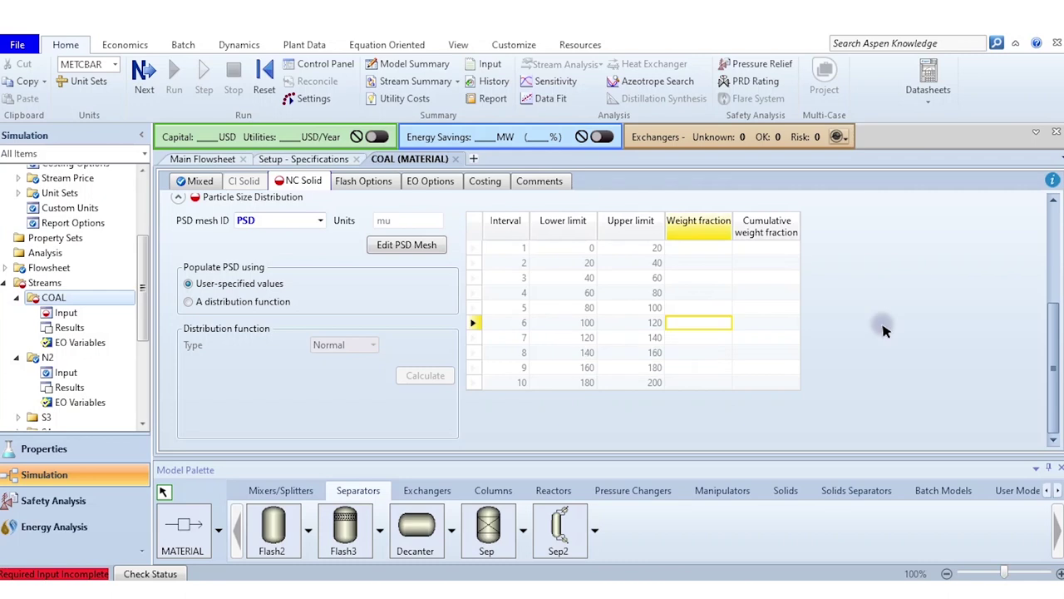
pyautogui.write('0.1')
pyautogui.press('Return')
pyautogui.write('0.1')
pyautogui.press('Return')
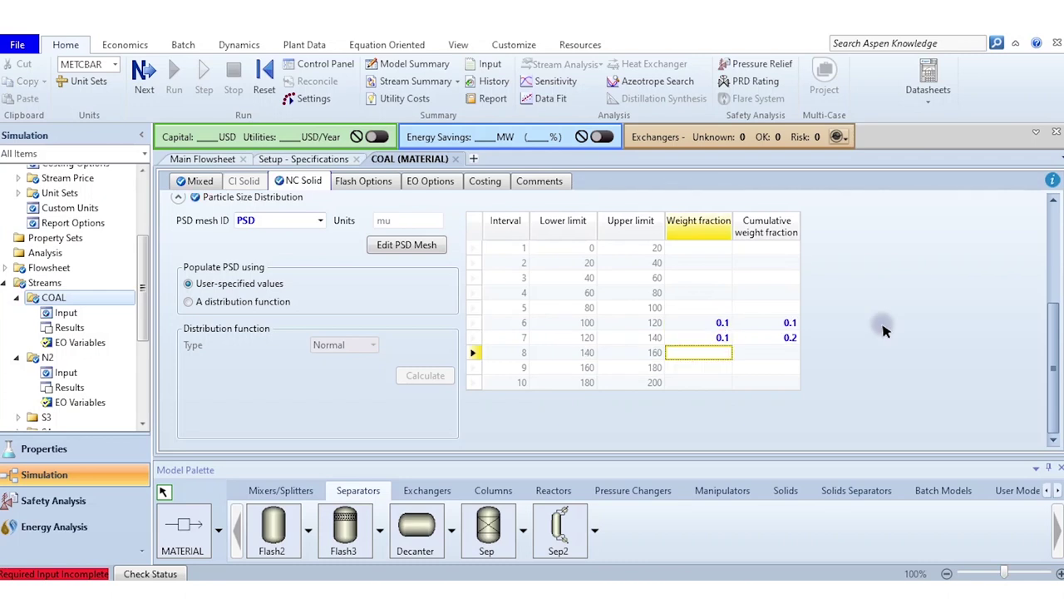
pyautogui.write('0.2')
pyautogui.press('Return')
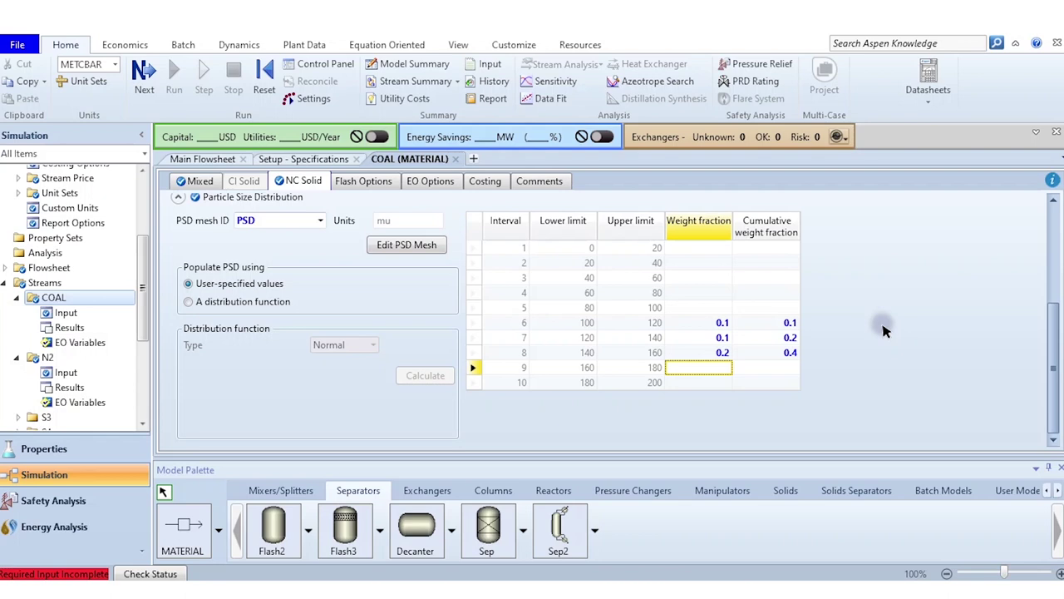
pyautogui.write('0.2')
pyautogui.press('Return')
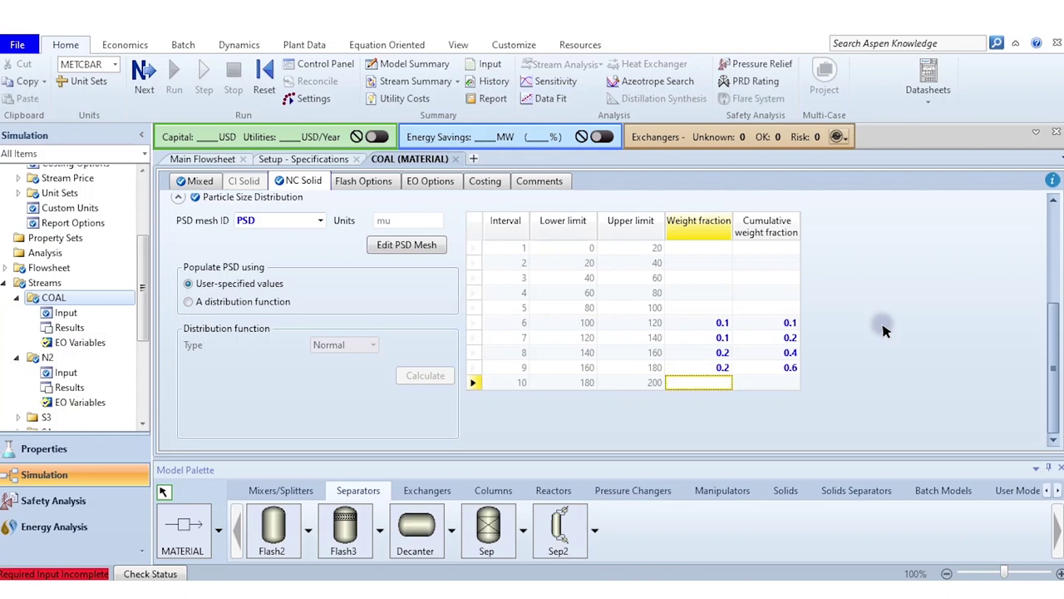
pyautogui.write('0.4')
pyautogui.press('Return')
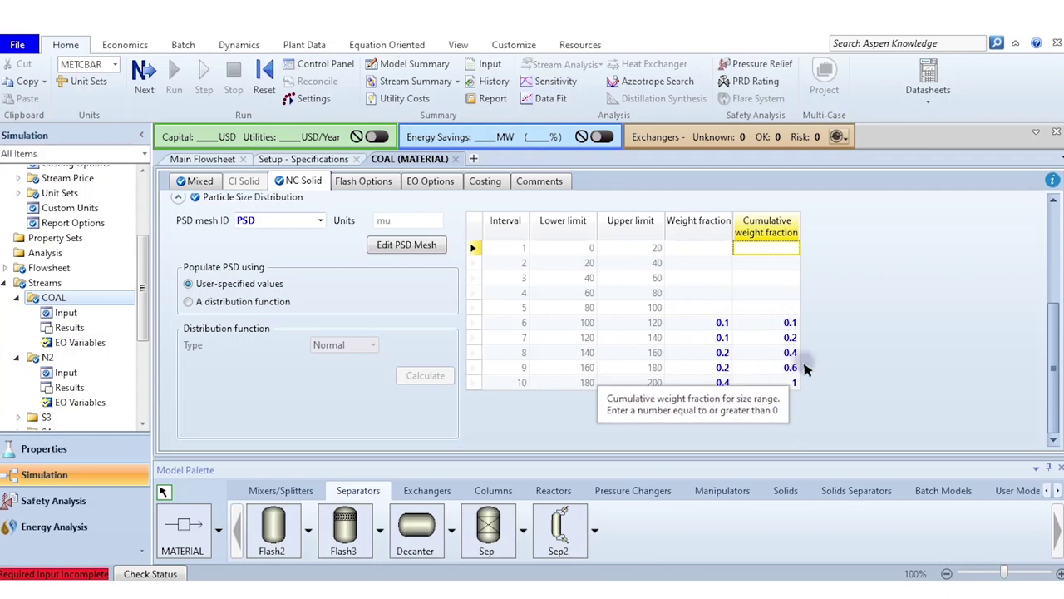
# Step: Specify flash block B1 by Duty with duty 0 and pressure 0, then run the simulation
pyautogui.hotkey('ctrl', 'F4')
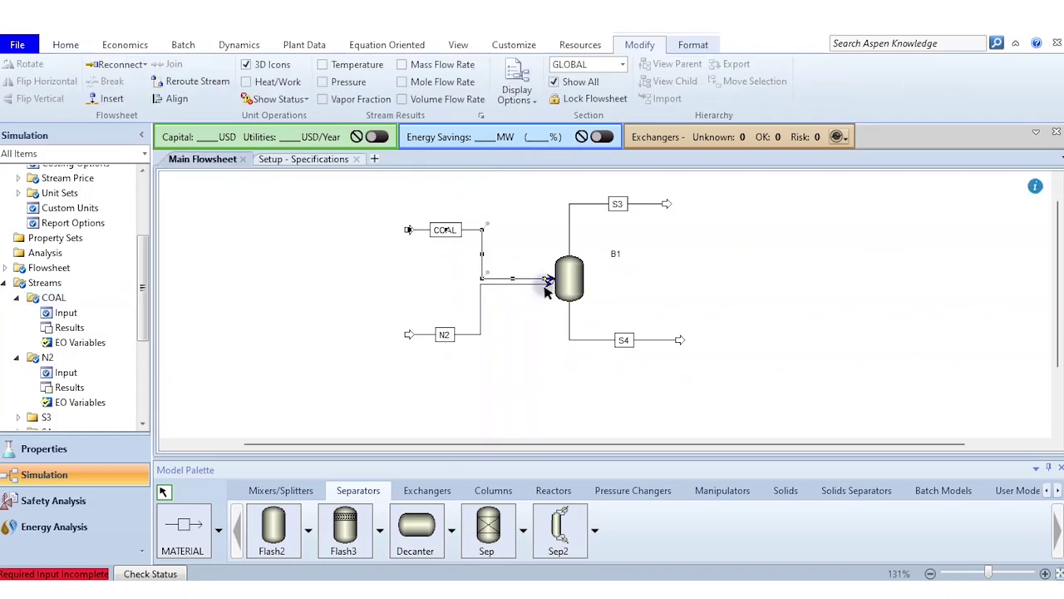
pyautogui.click(570, 283)
pyautogui.doubleClick(570, 282)
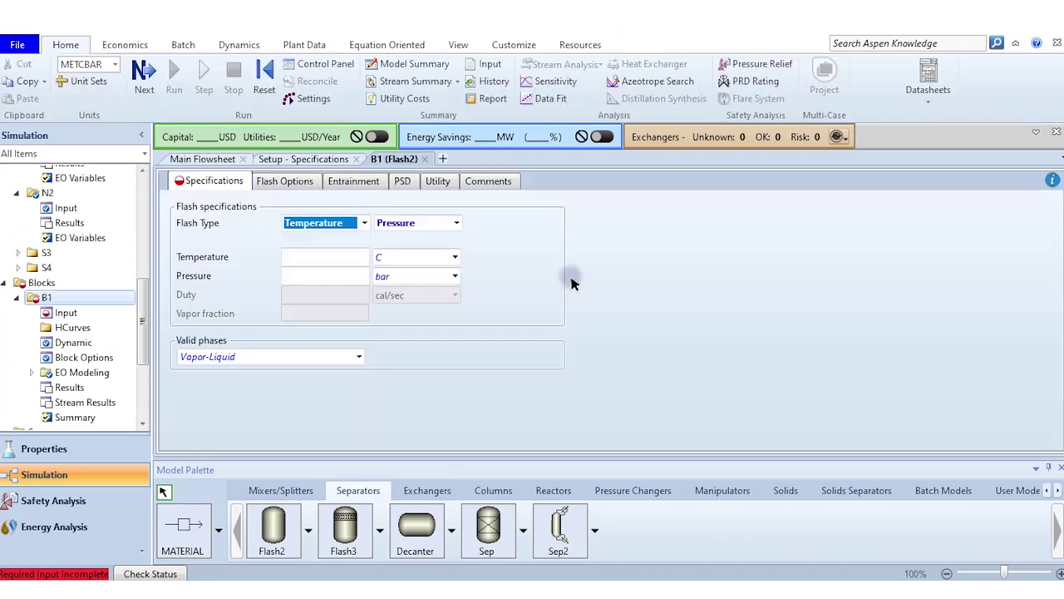
pyautogui.click(324, 223)
pyautogui.click(321, 256)
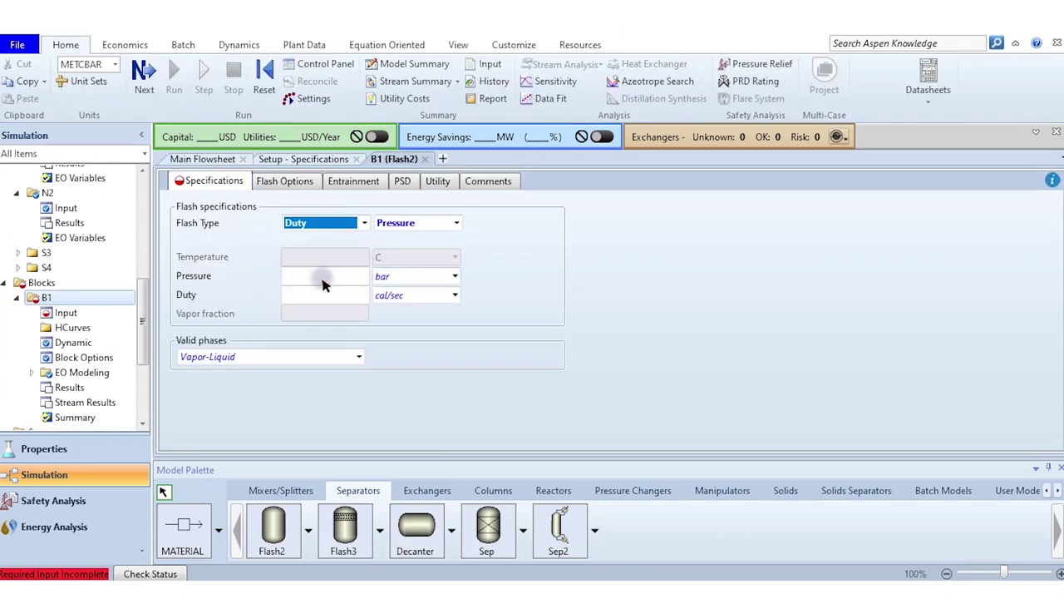
pyautogui.click(325, 295)
pyautogui.write('0')
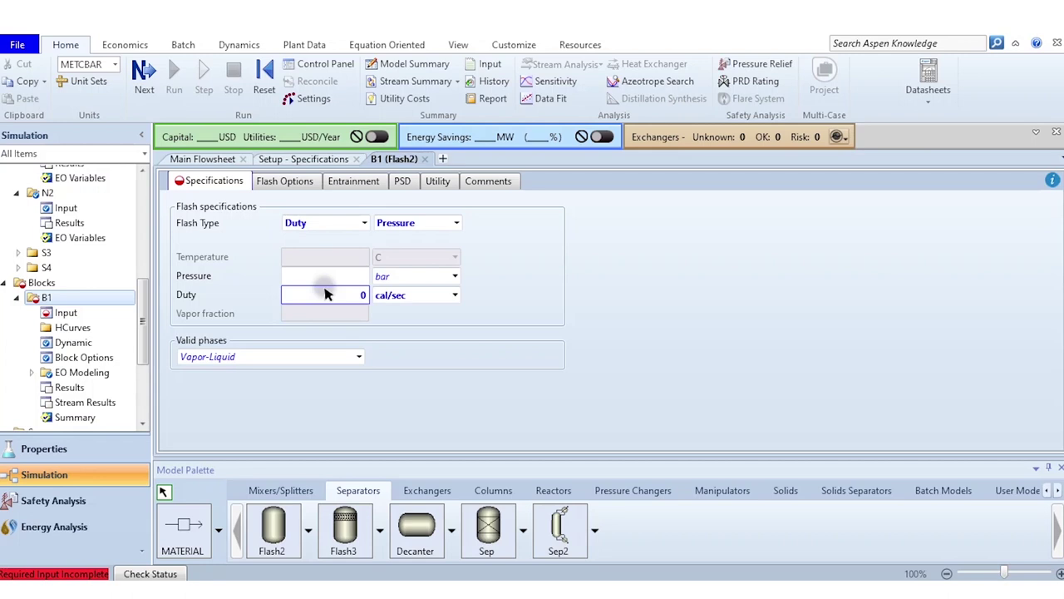
pyautogui.click(325, 277)
pyautogui.write('0')
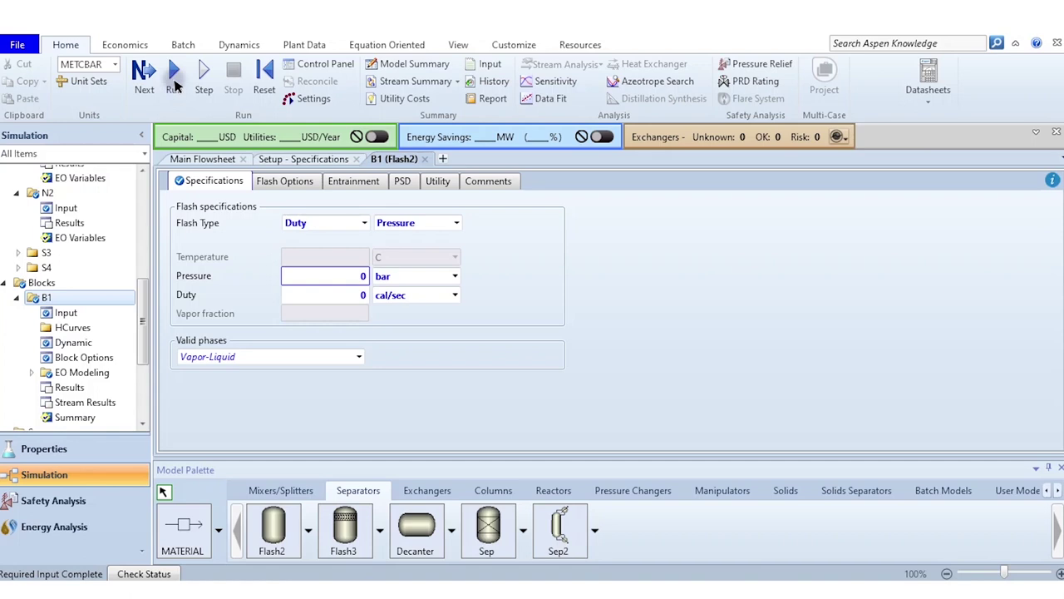
pyautogui.click(175, 83)
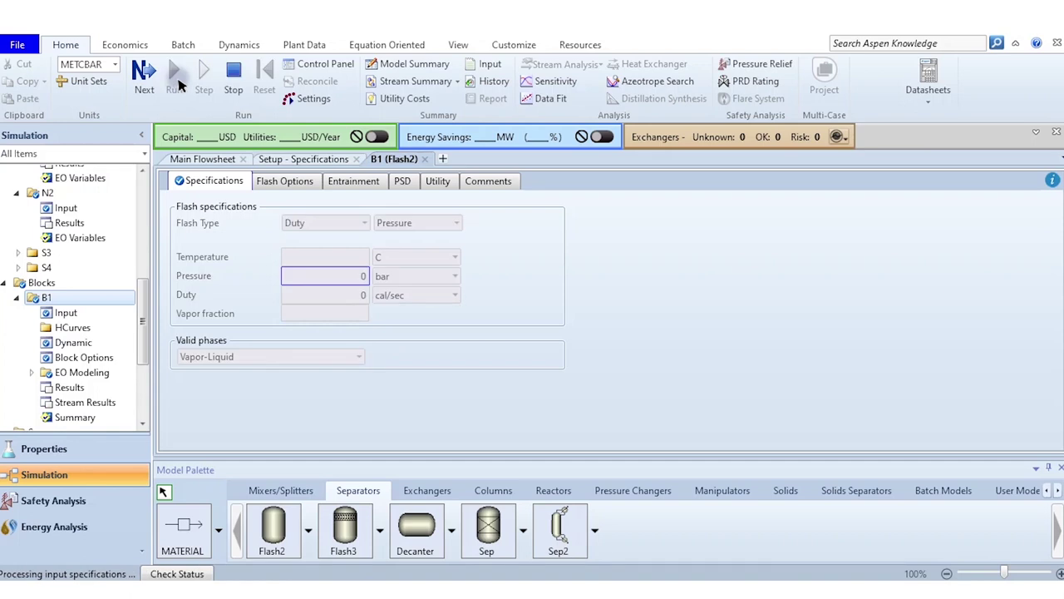
pyautogui.click(212, 159)
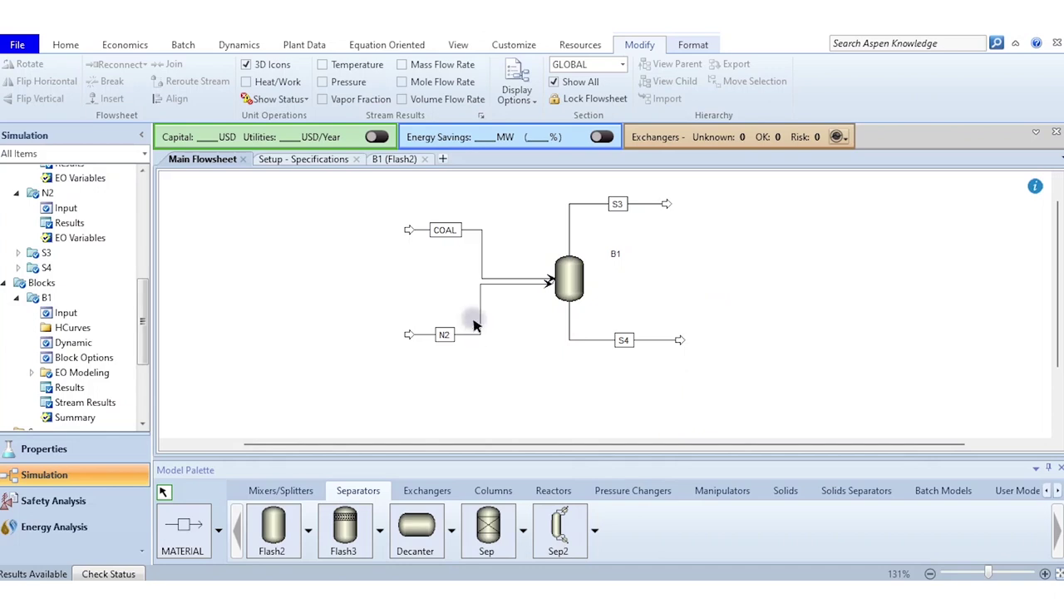
# Step: Show B1's stream results with mass flows by component: NITROGEN and OXYGEN in S3, COAL in S4
pyautogui.rightClick(571, 274)
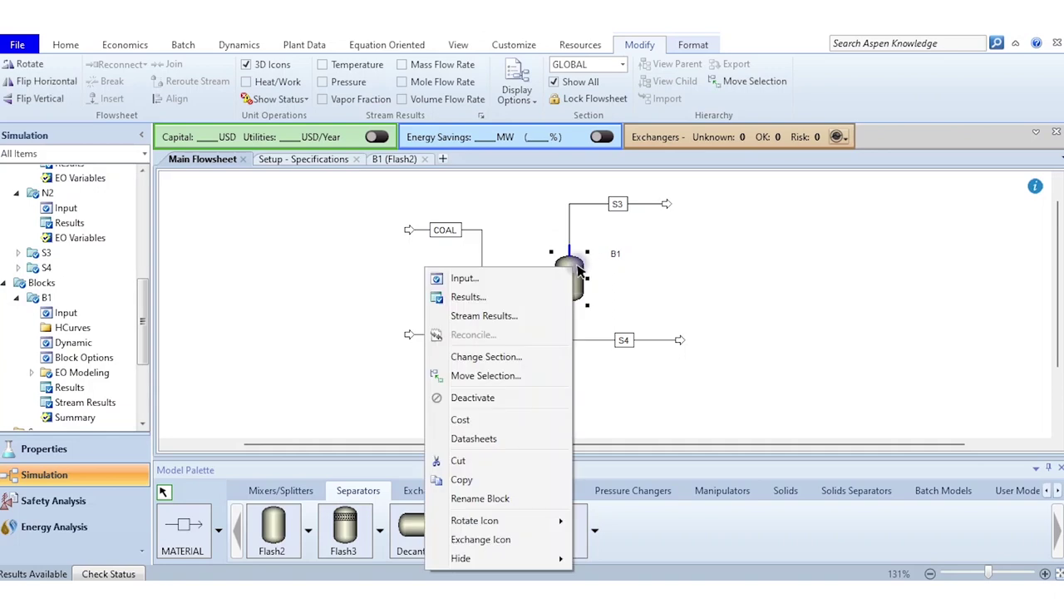
pyautogui.click(490, 318)
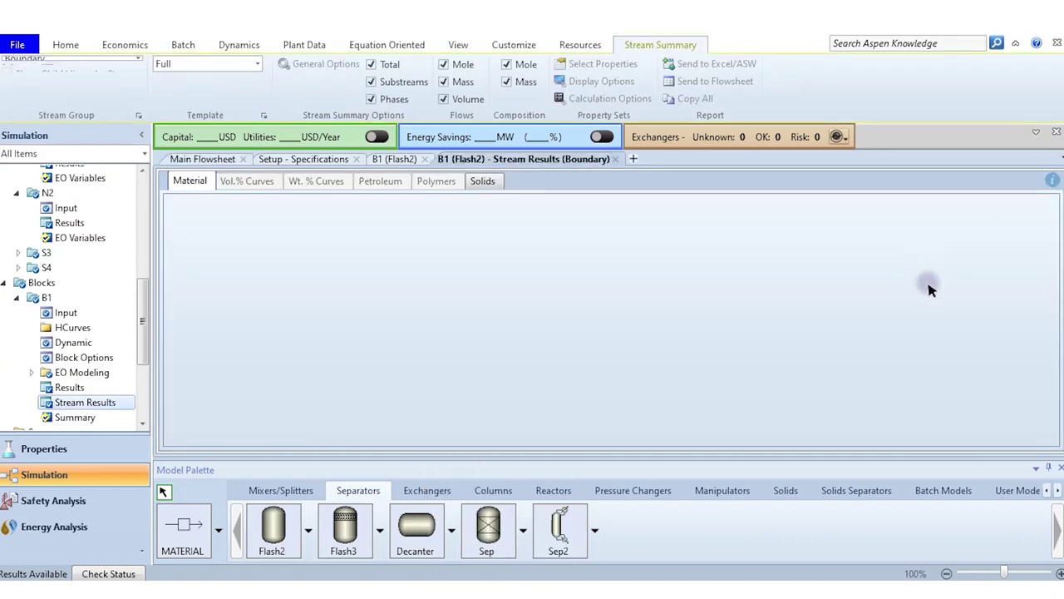
pyautogui.scroll(-3, 948, 343)
pyautogui.scroll(-3, 952, 345)
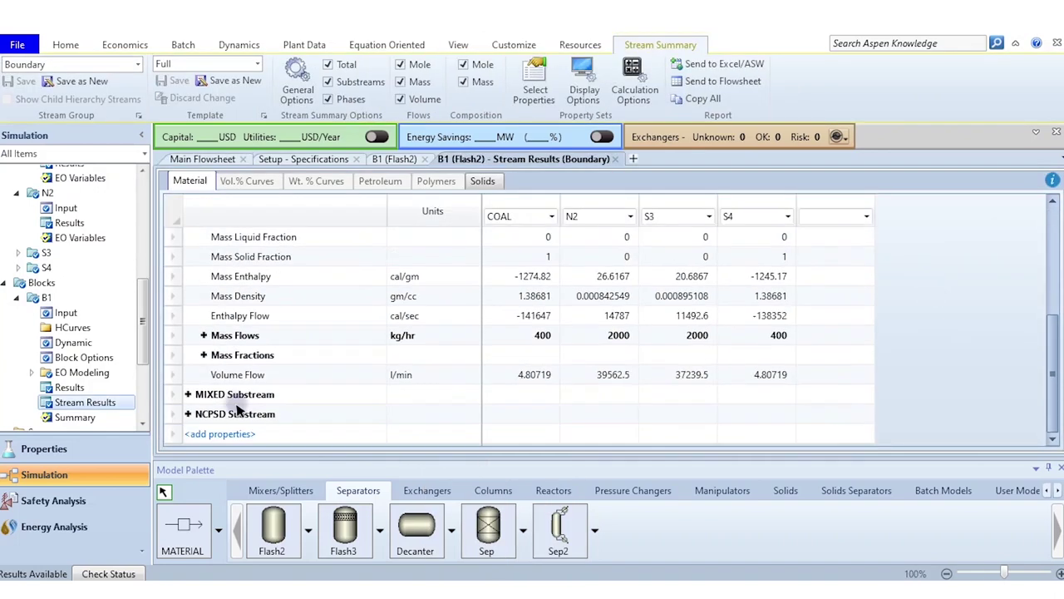
pyautogui.click(204, 336)
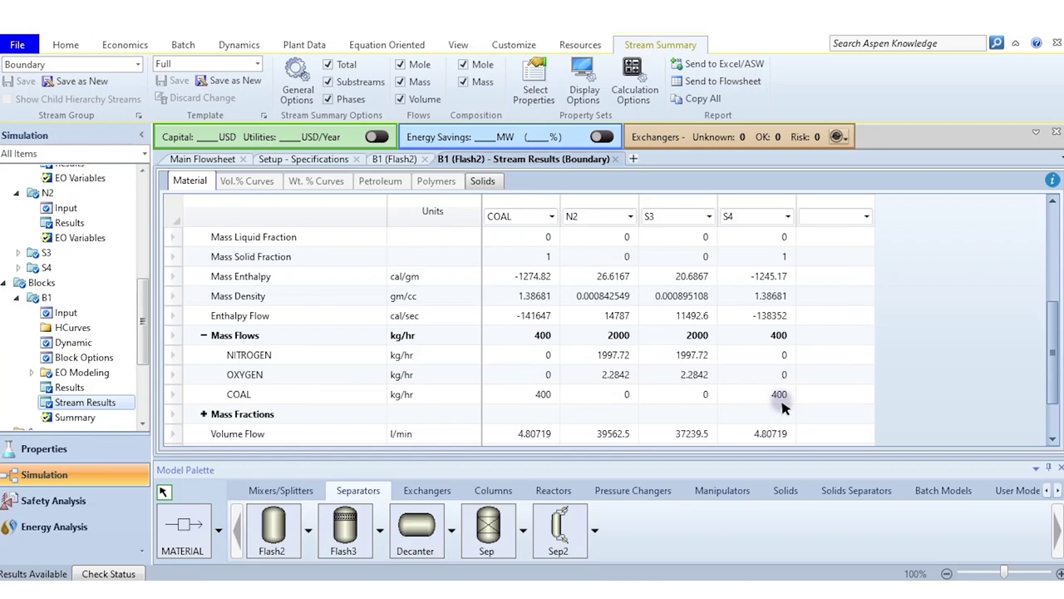
pyautogui.scroll(-1, 819, 398)
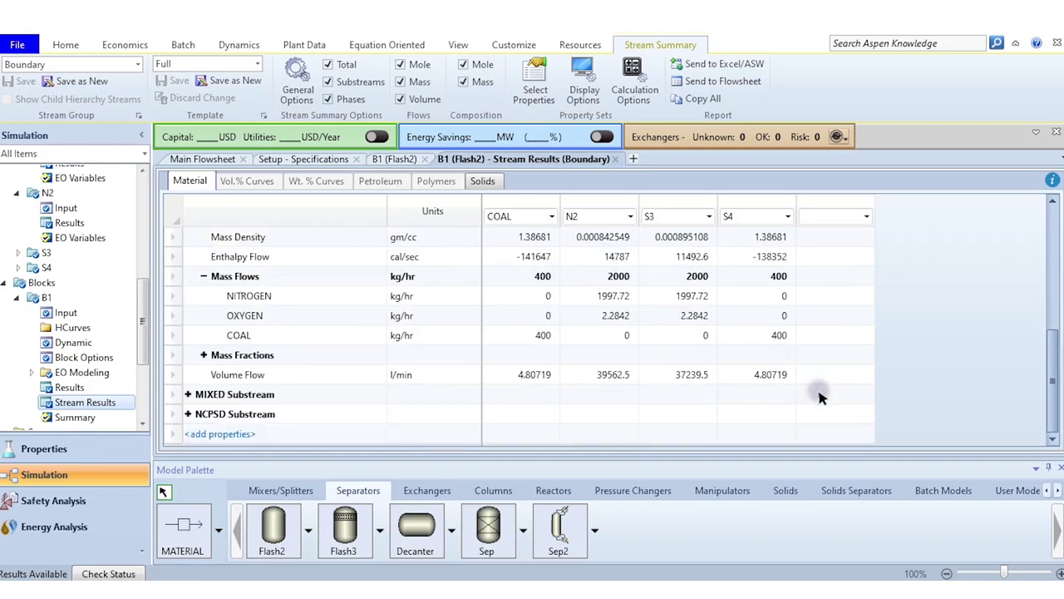